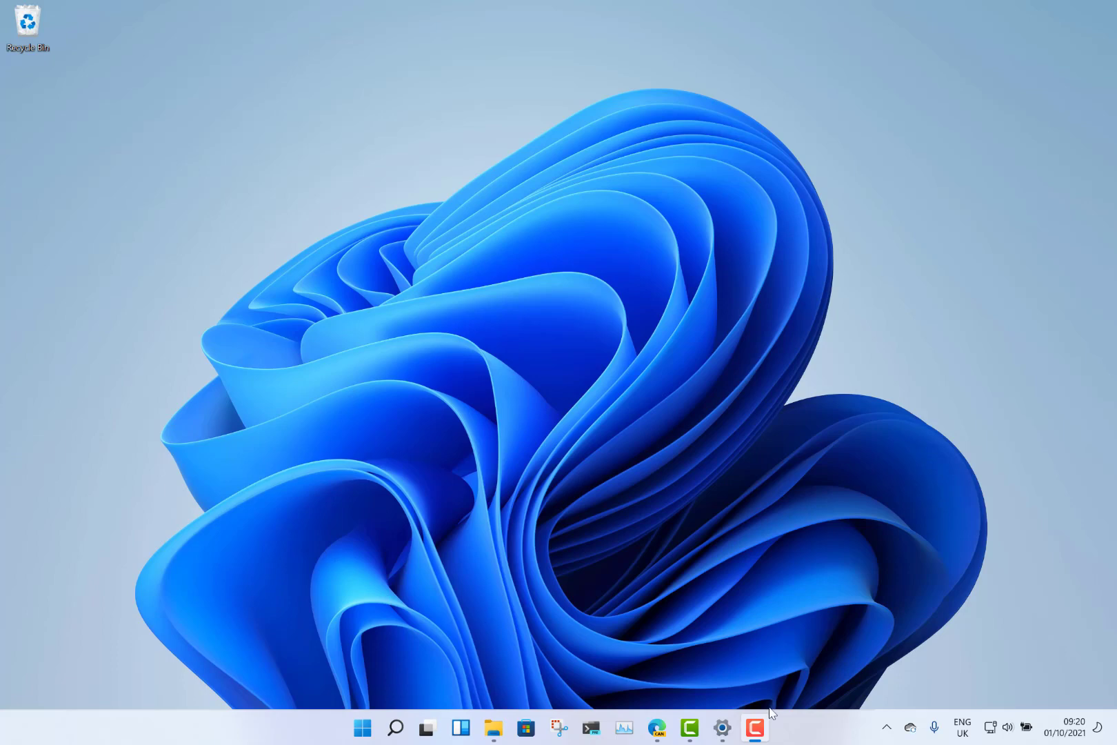
Show the Taskbar settings shortcut menu from an empty spot on the taskbar.
right_click(812, 738)
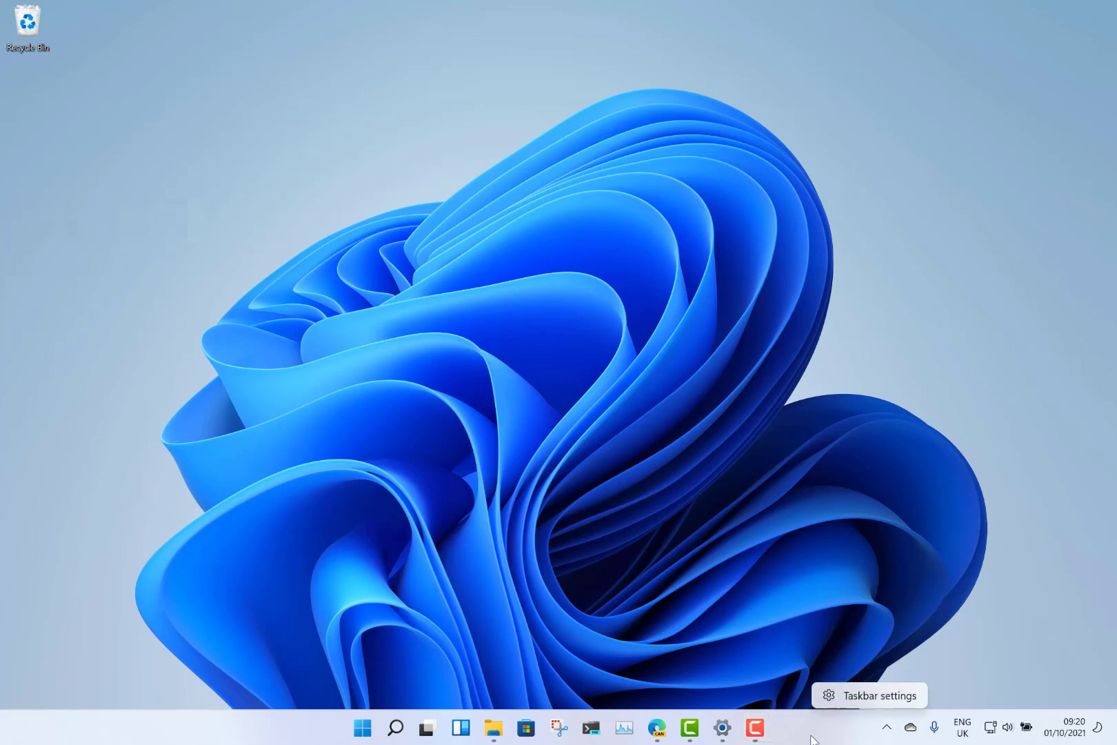
In Taskbar settings, turn Chat on, toggle Widgets off and on again, then minimise Settings.
click(841, 693)
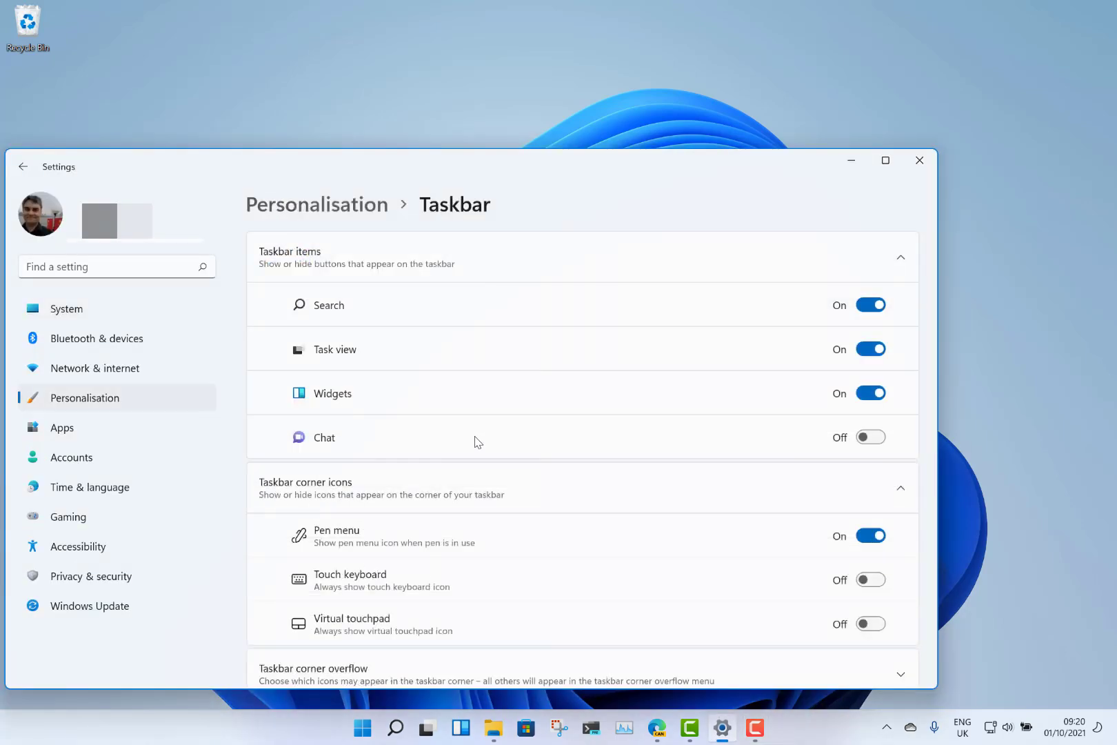
click(871, 438)
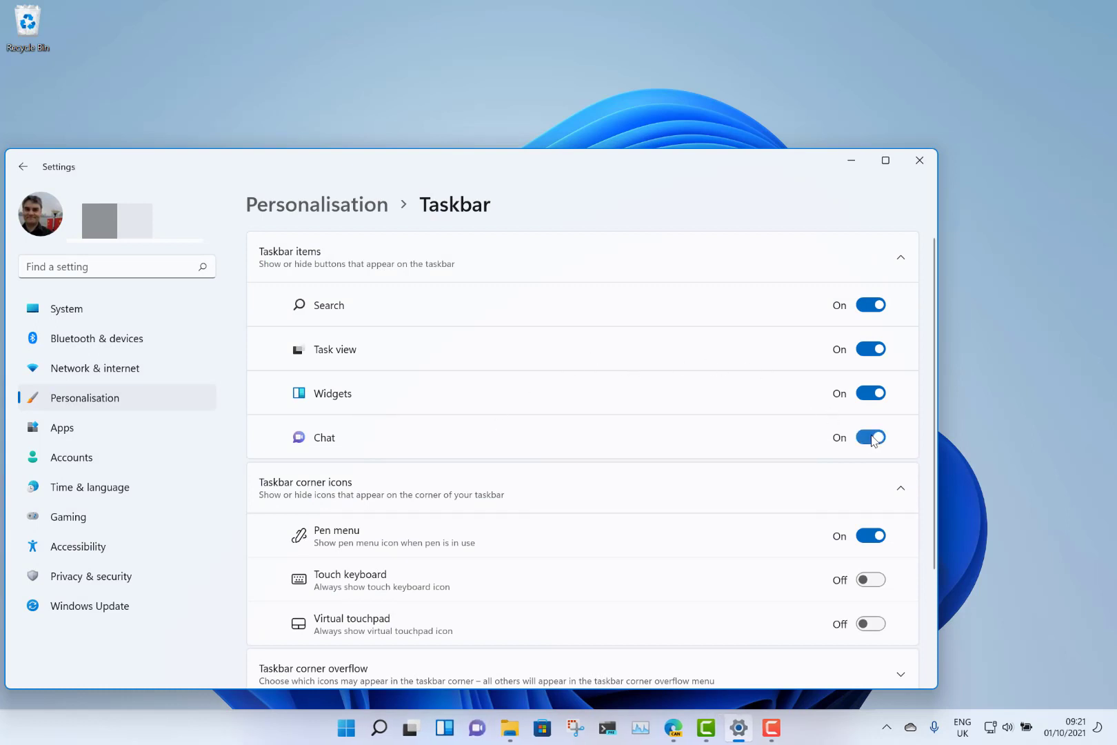
click(871, 394)
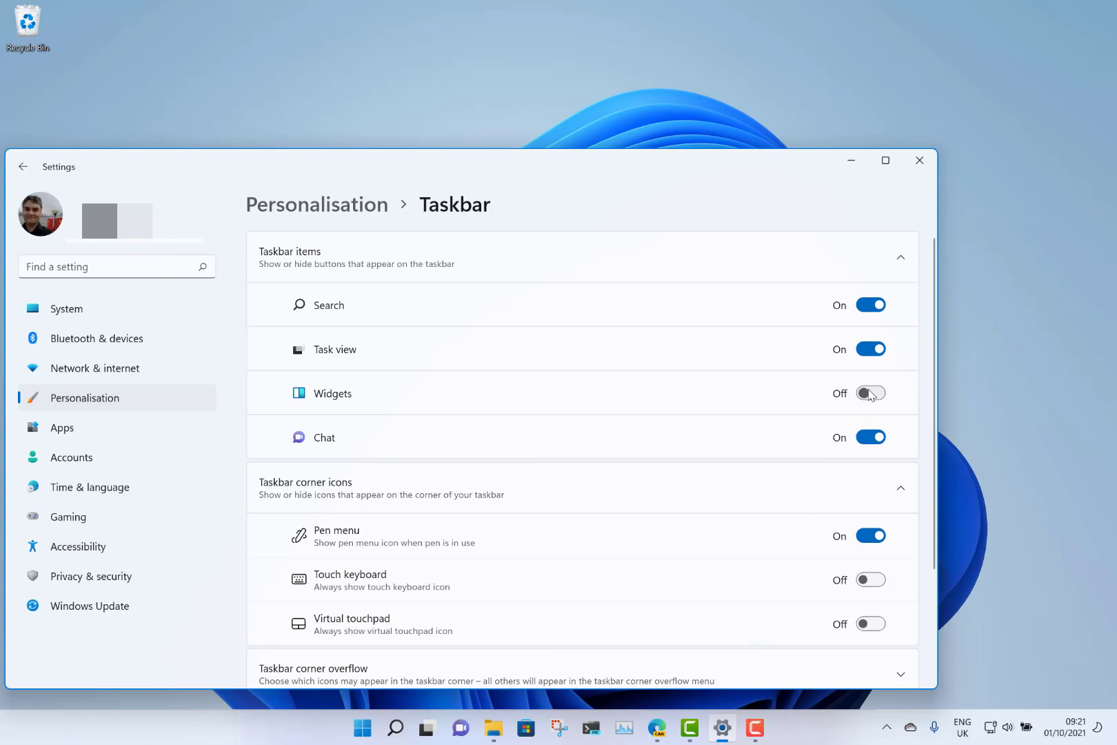
click(870, 394)
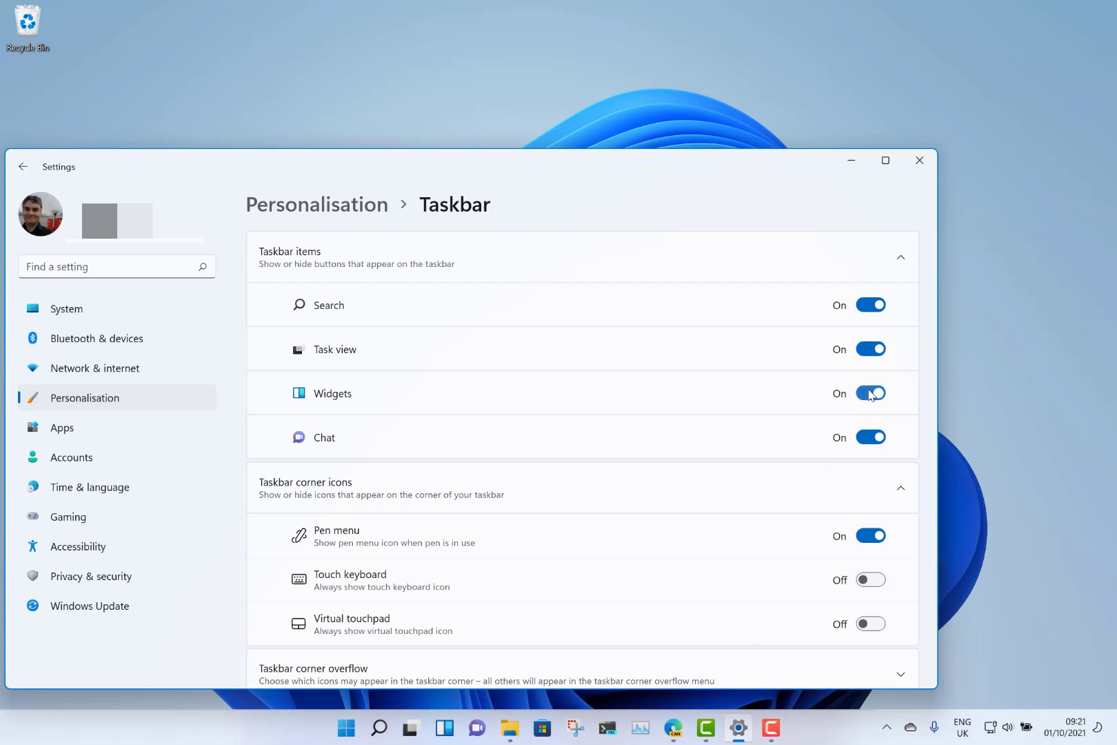
click(840, 168)
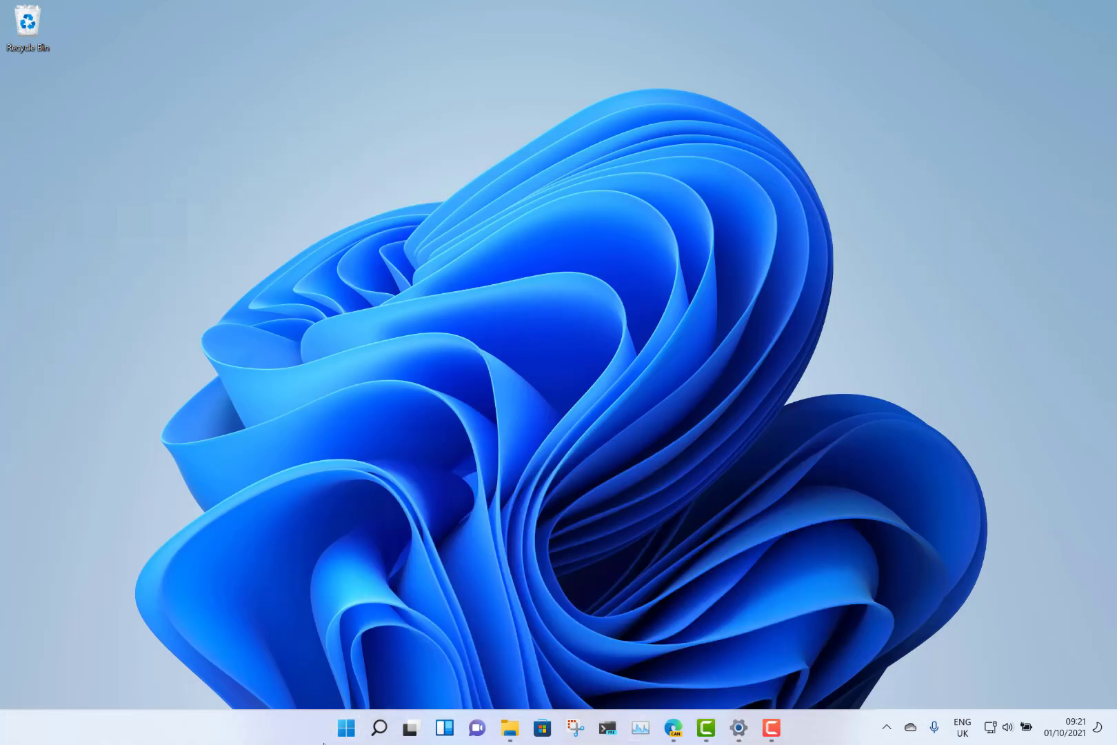
Browse Start's All apps list, view VLC media player's options, return to pinned apps, and restore Settings.
click(348, 728)
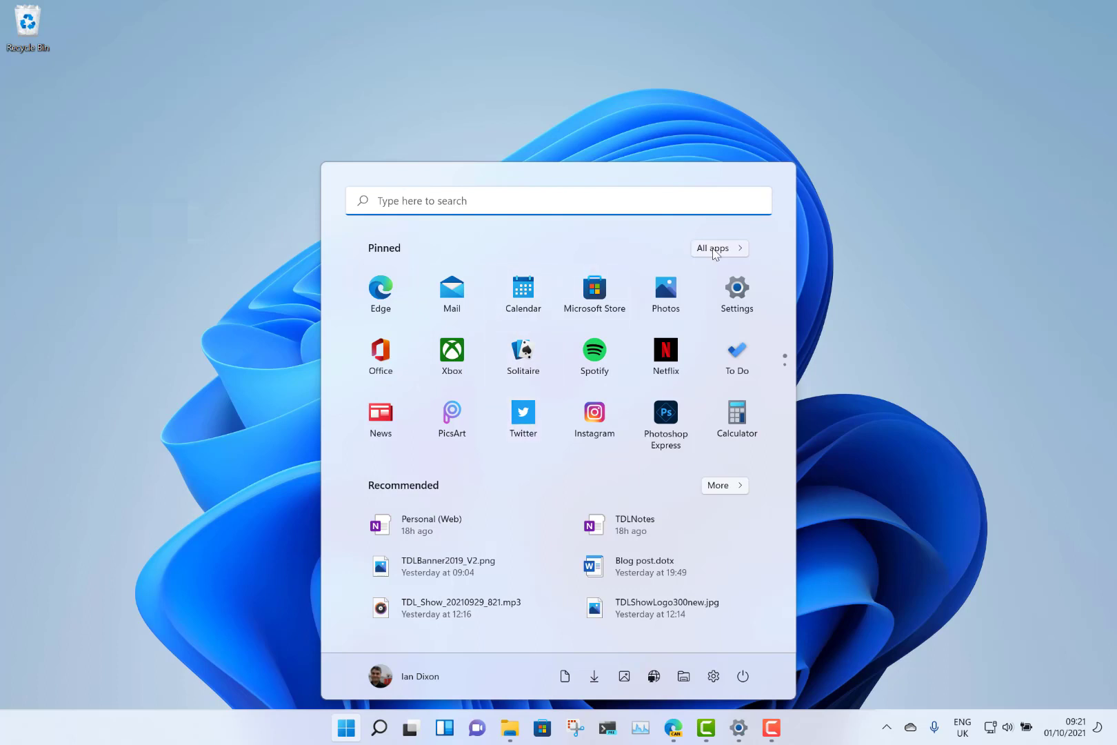
click(717, 249)
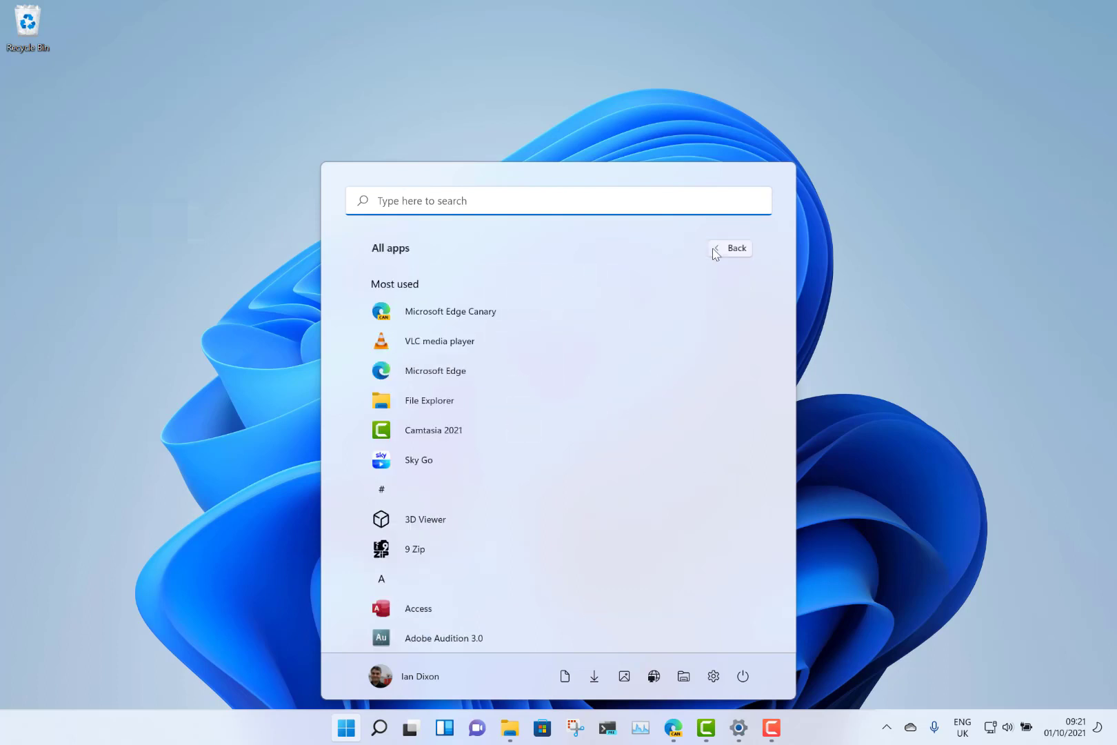
right_click(490, 342)
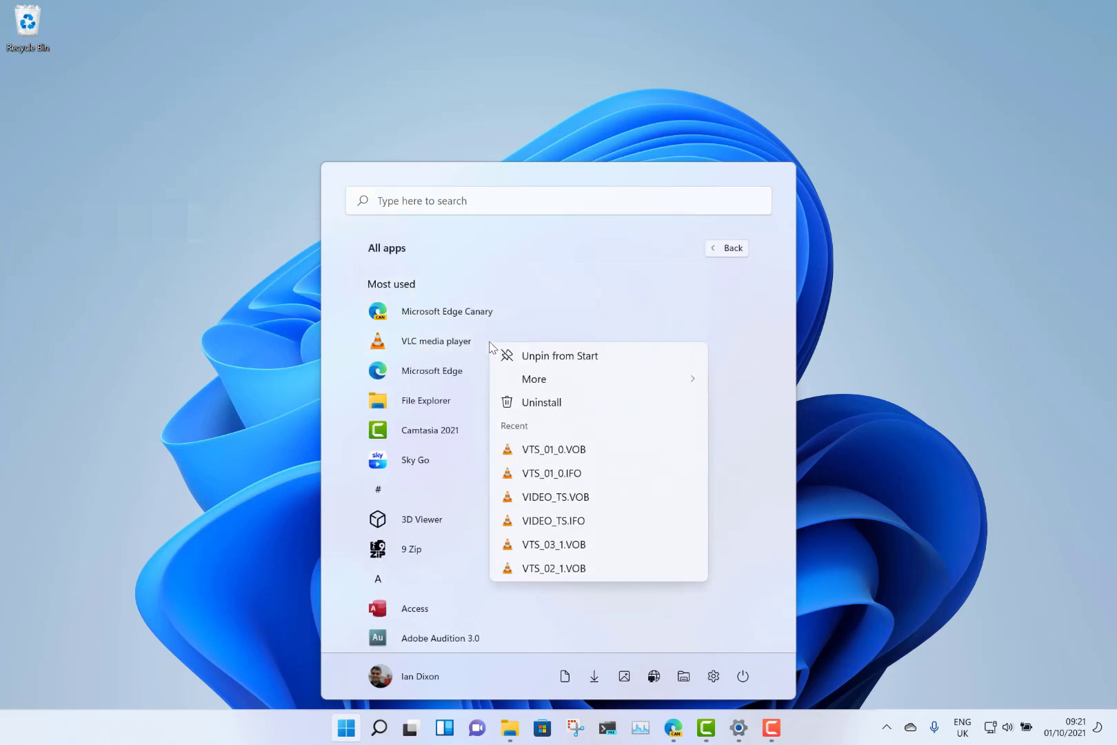
click(540, 288)
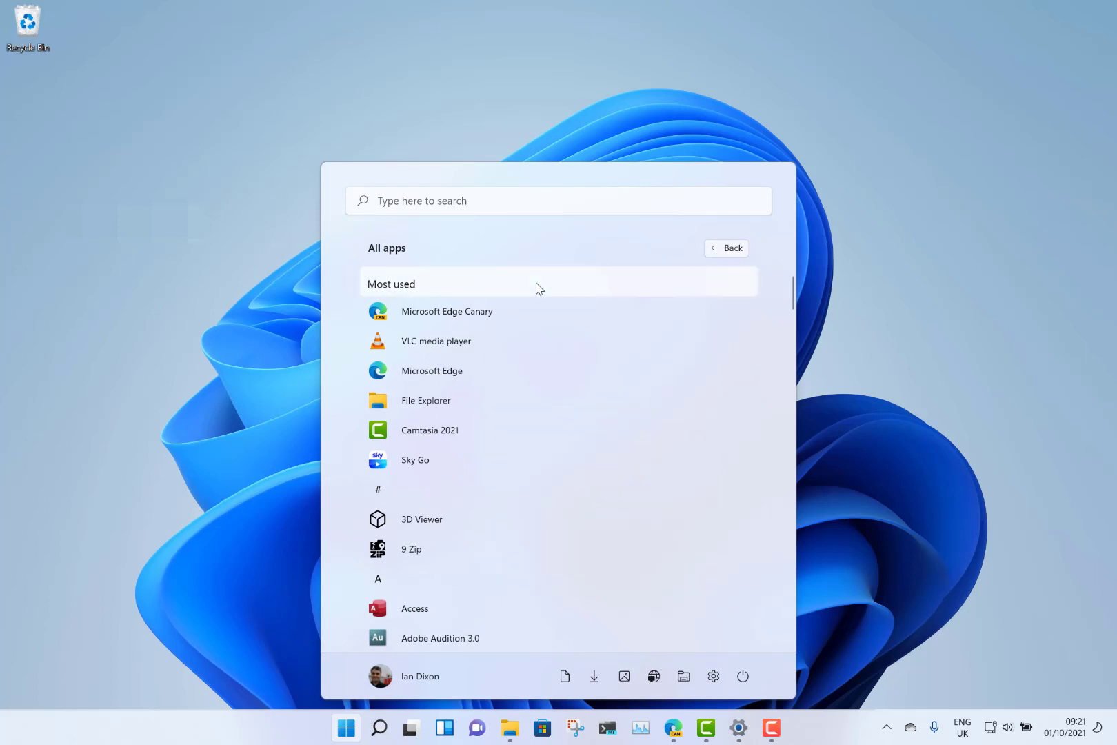
click(726, 250)
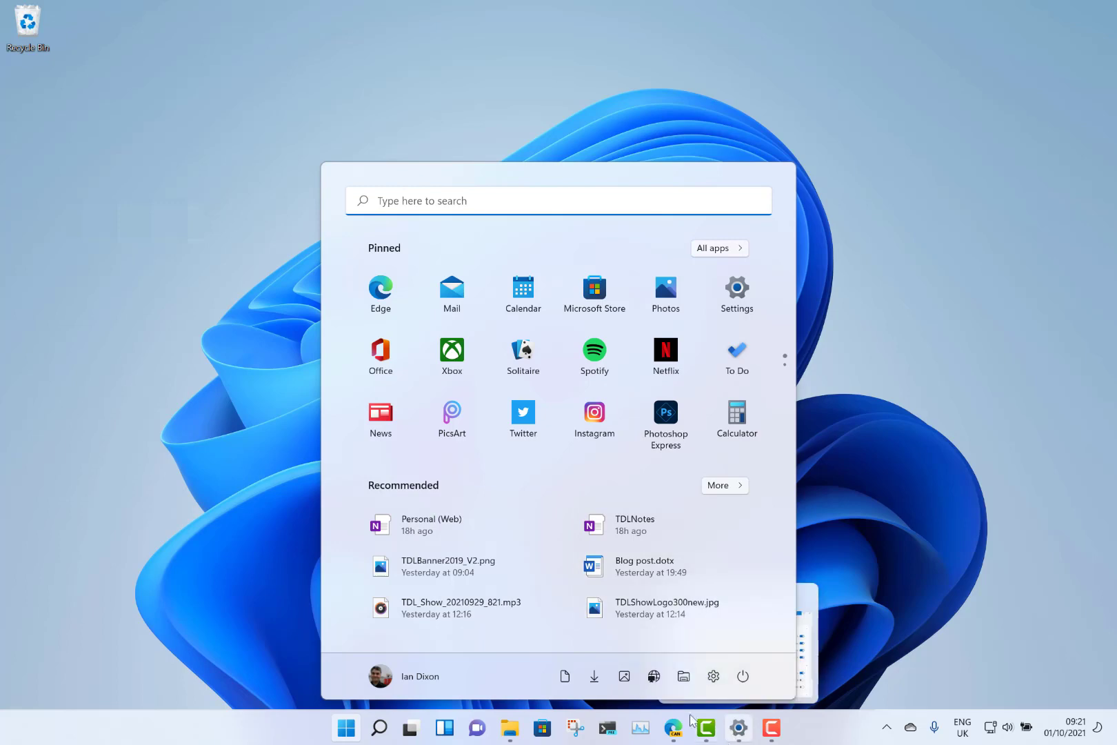
click(739, 731)
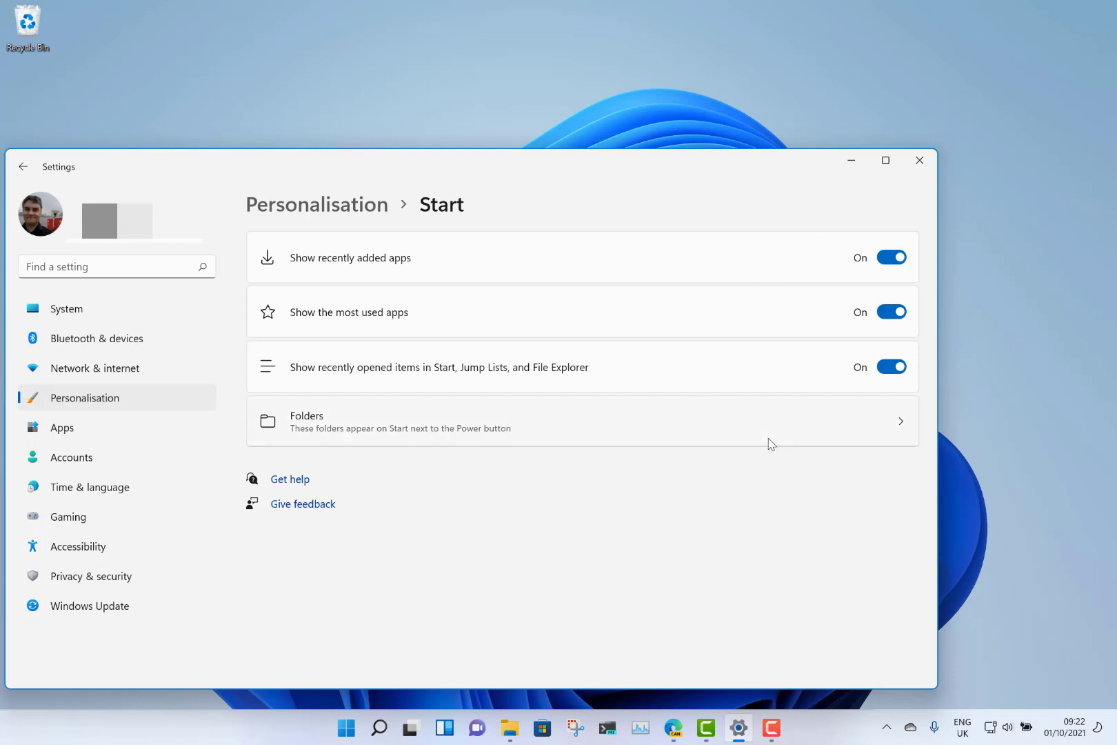
In Start's Folders, turn Pictures off and Personal folder on, then check them in Start.
click(727, 436)
scroll(726, 436, down, 3)
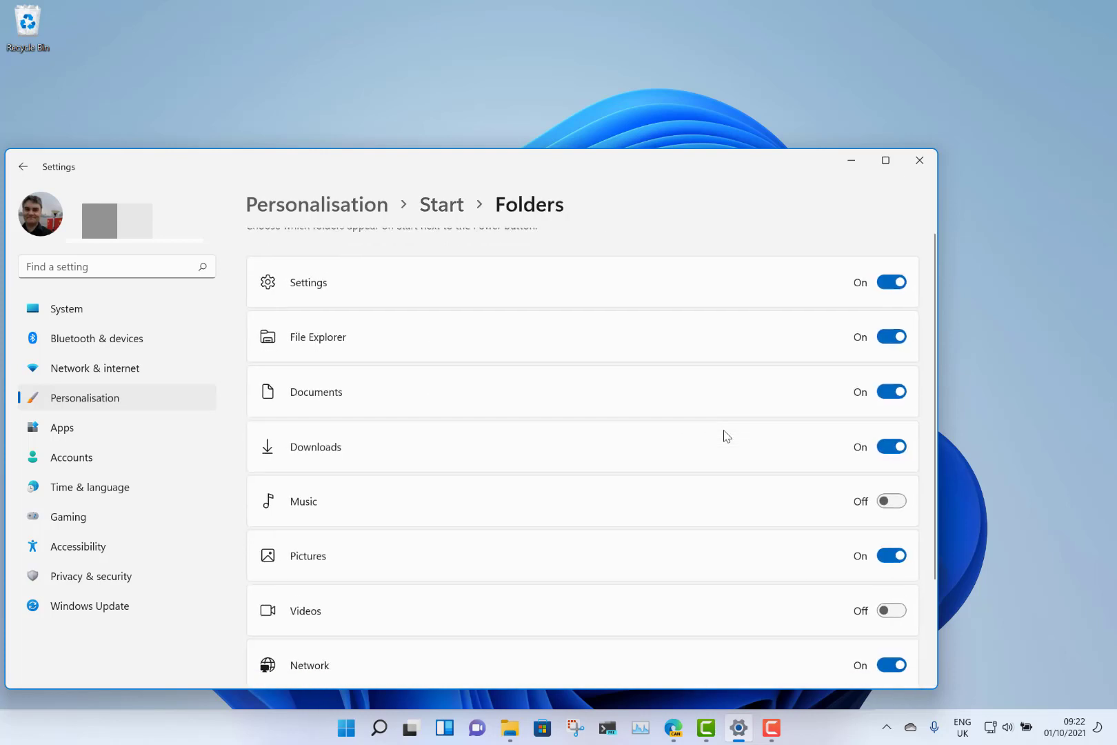
click(890, 447)
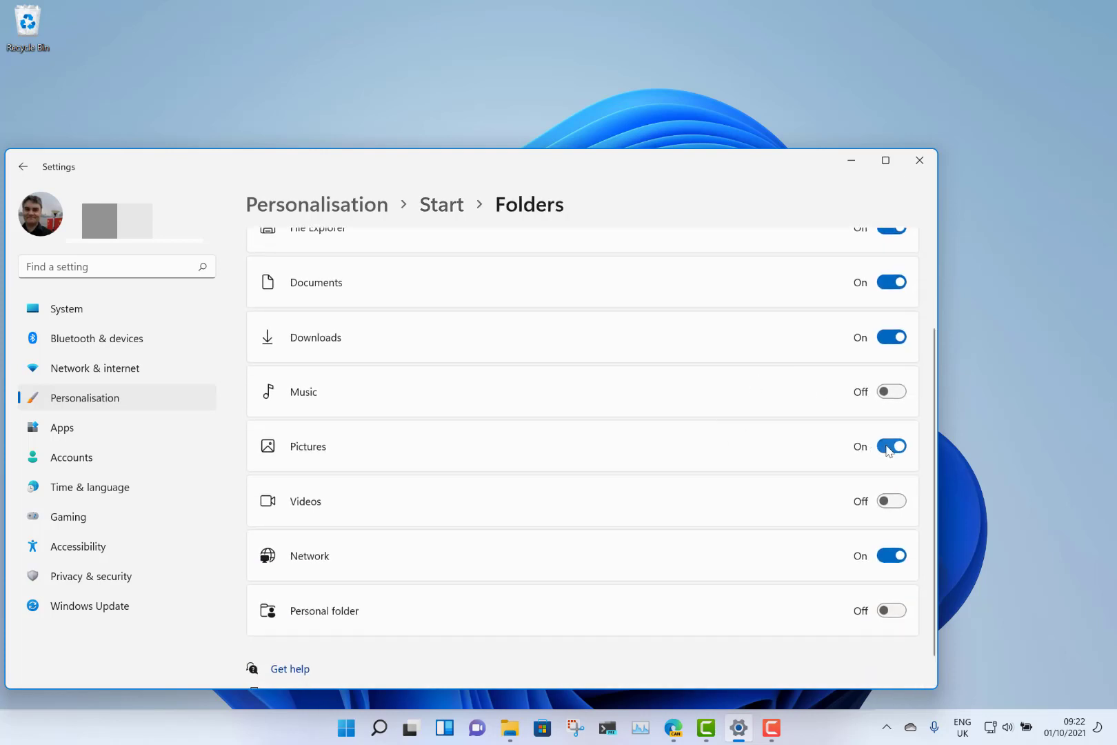
click(887, 506)
click(889, 508)
click(884, 618)
click(351, 729)
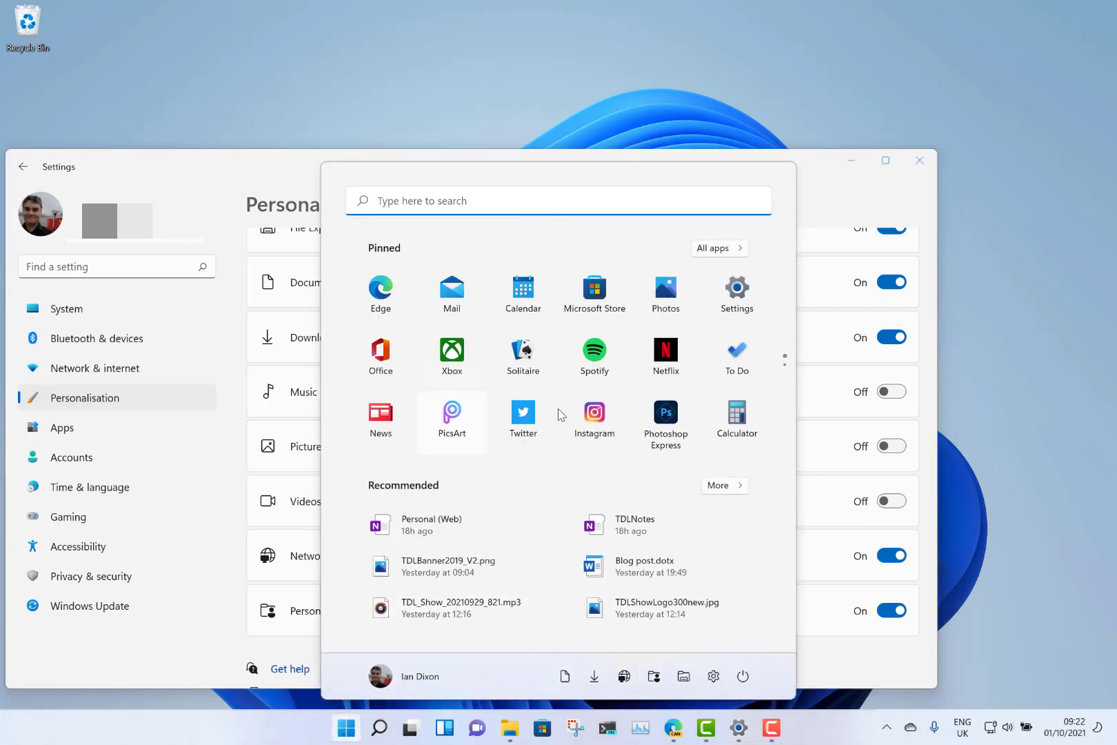
Try Start's search view, close it, and minimise the Settings window.
click(460, 204)
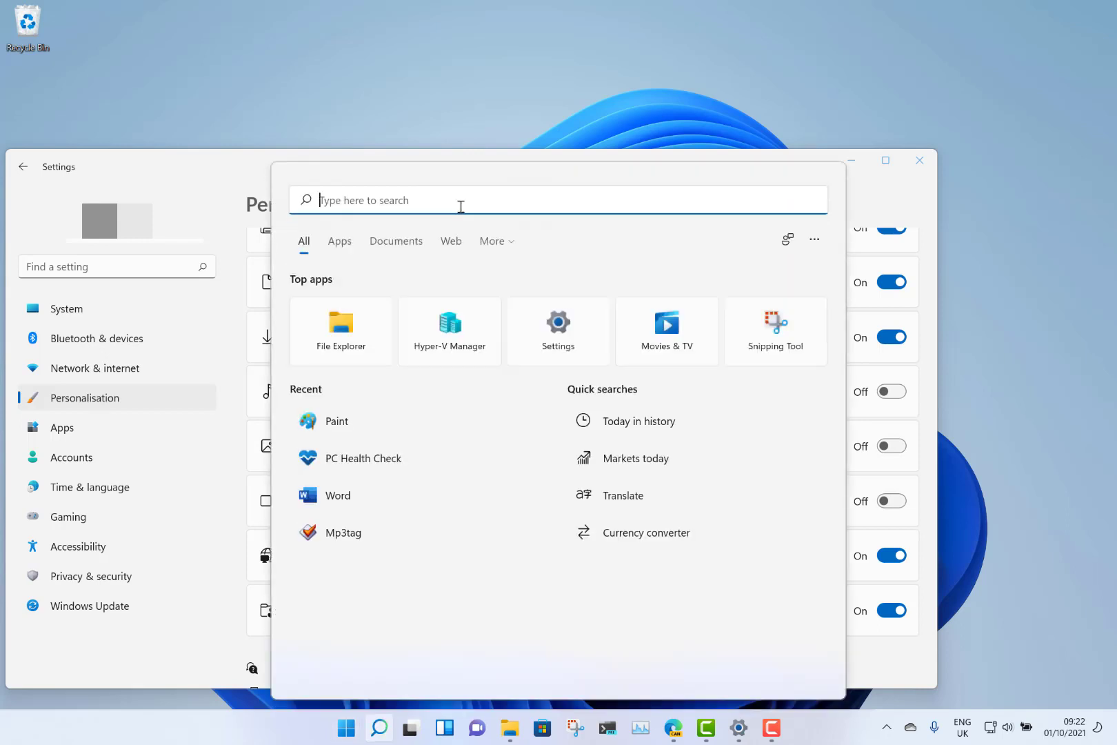
click(862, 175)
click(862, 175)
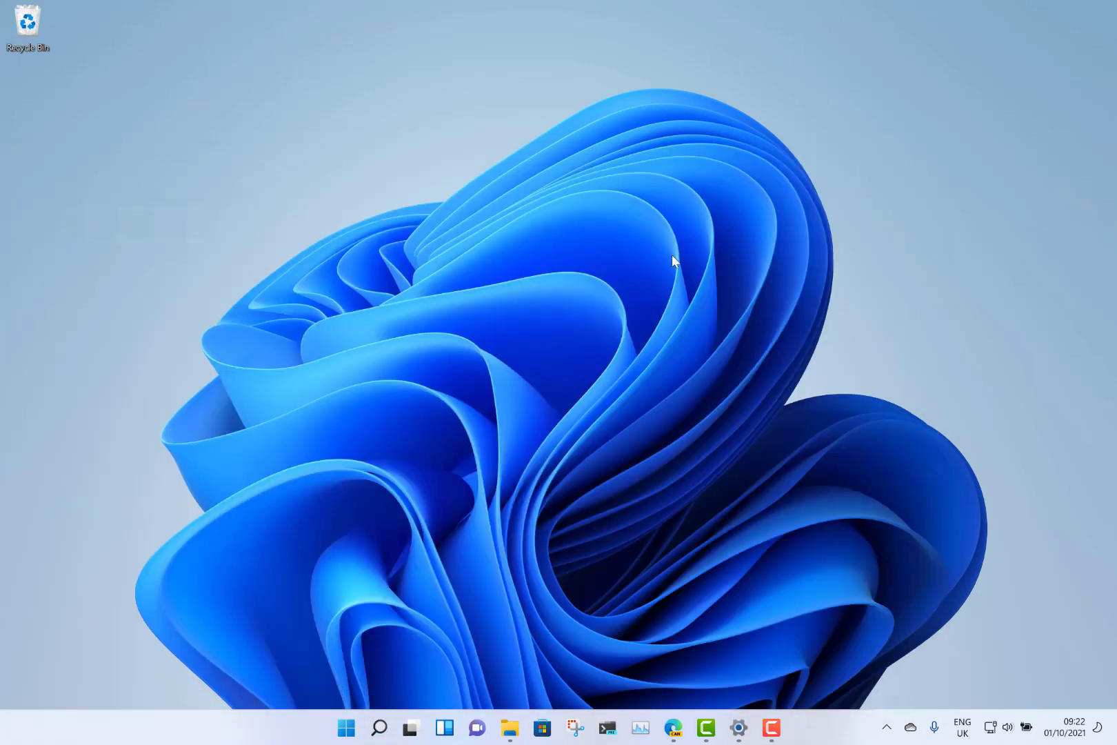
Open and close the Windows Search panel twice, from Start and from the taskbar.
click(346, 727)
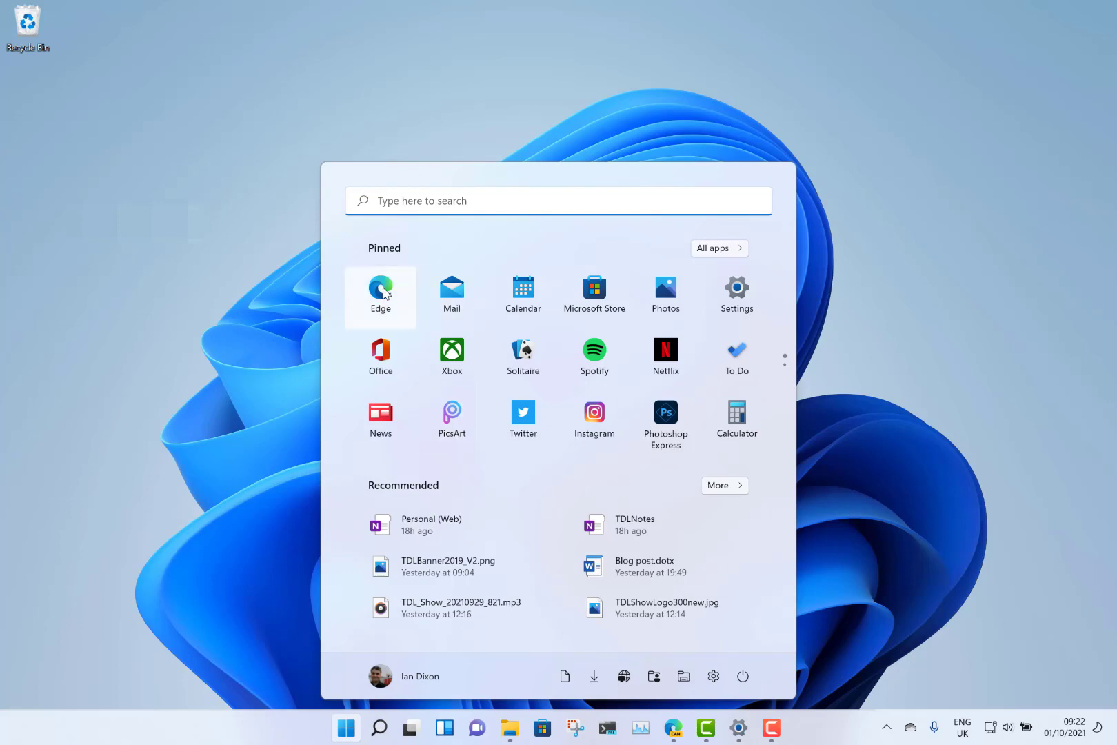
click(399, 200)
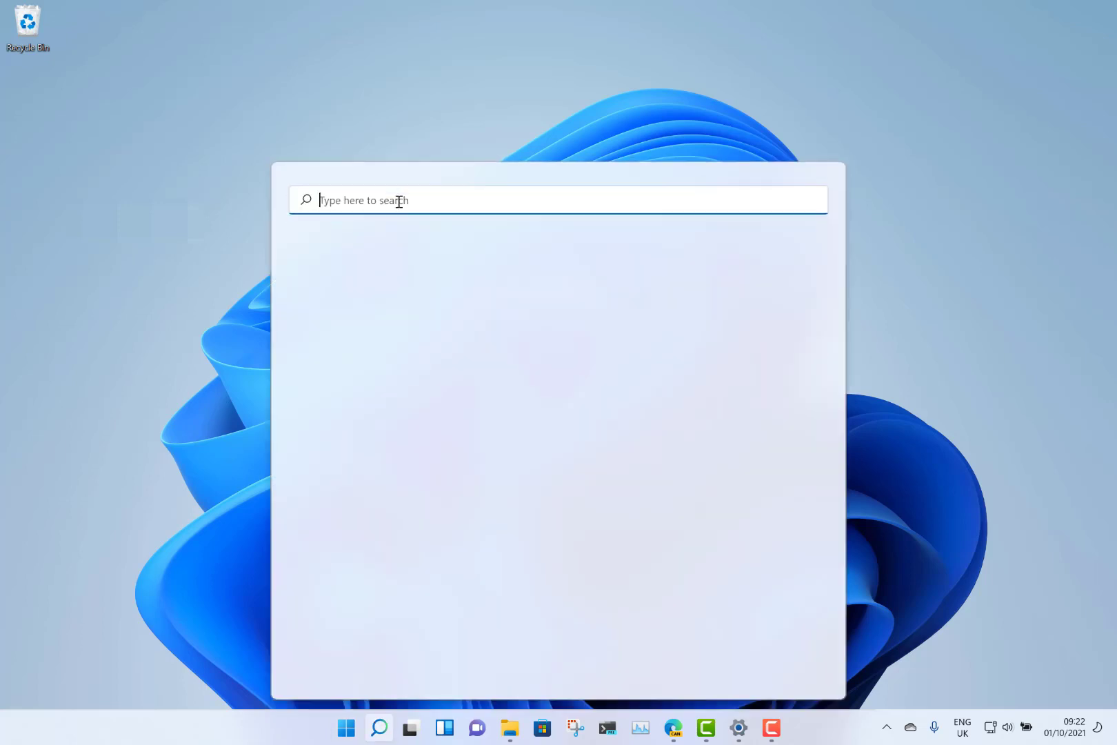
click(202, 599)
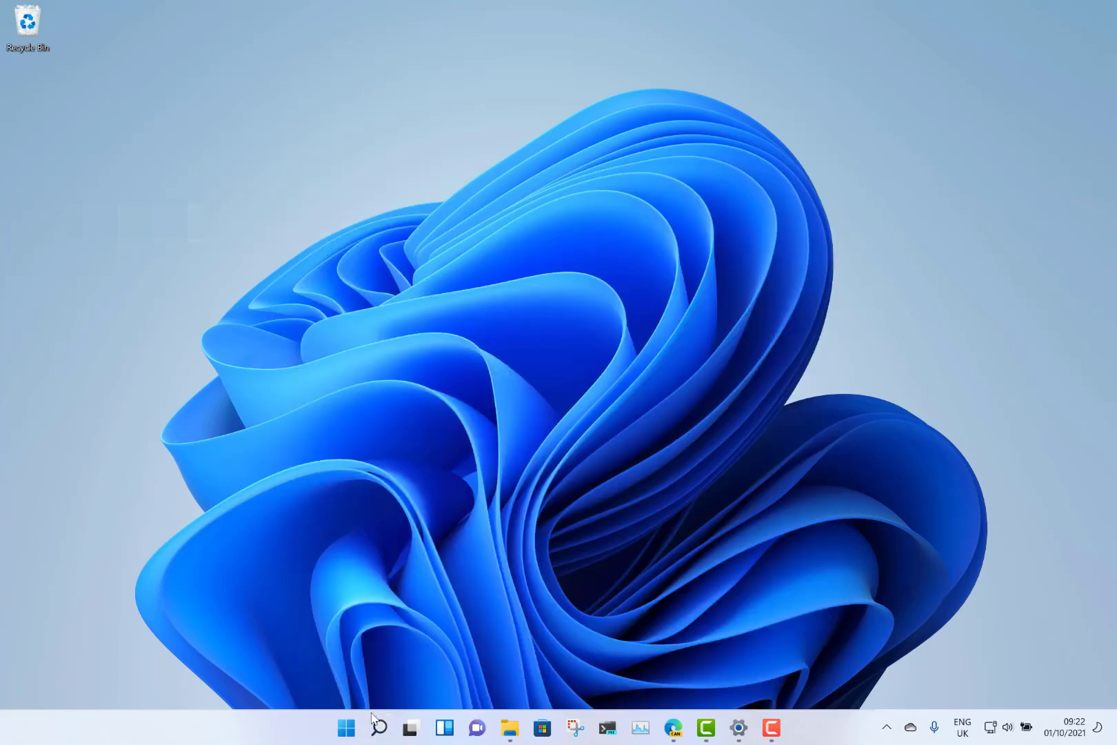
click(380, 738)
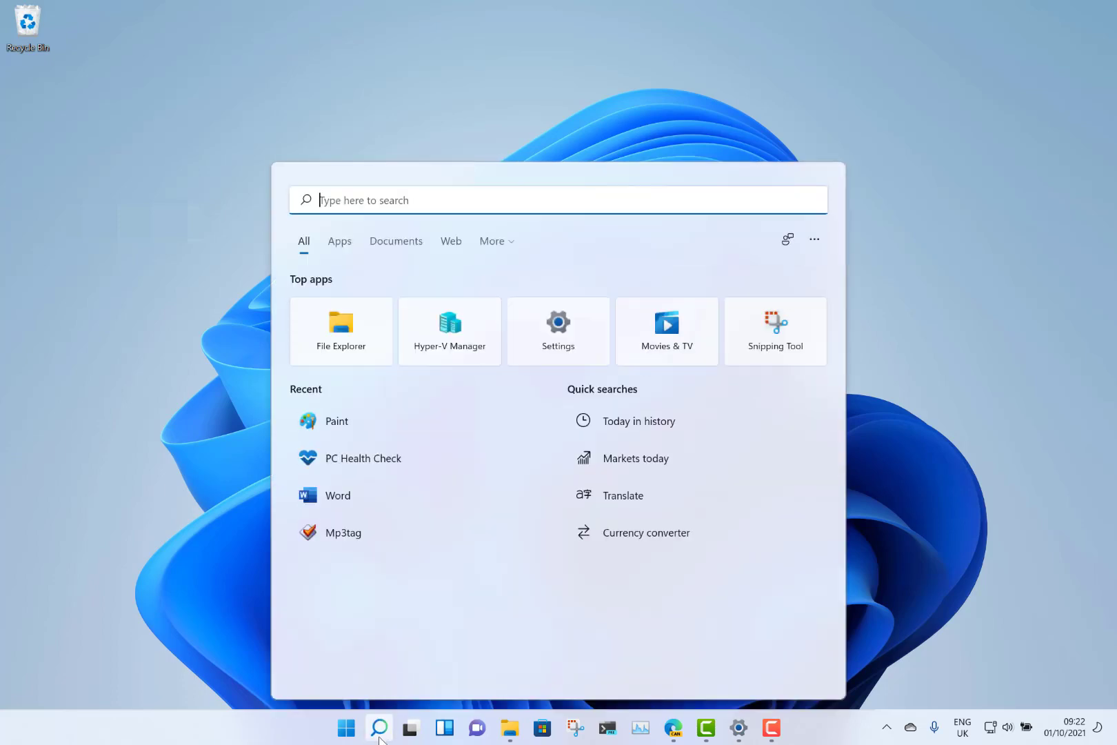
click(255, 605)
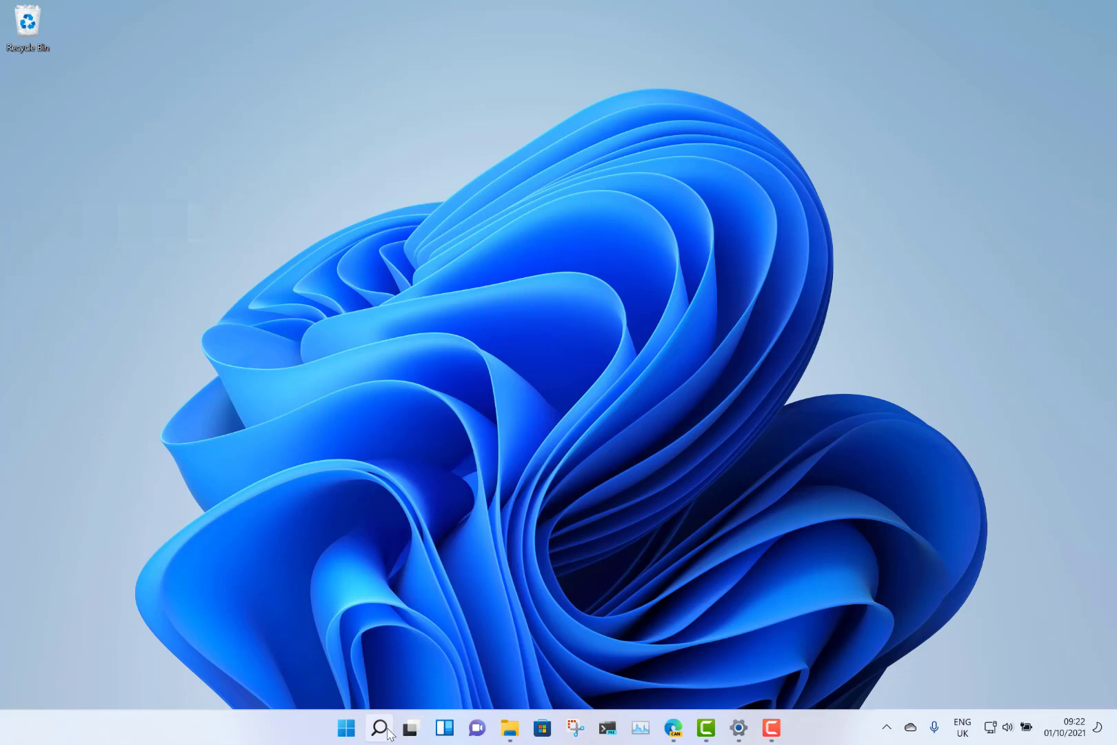
mouse_move(387, 729)
Open File Explorer at Quick access, show the taskbar menu, then shrink the Explorer window.
click(510, 727)
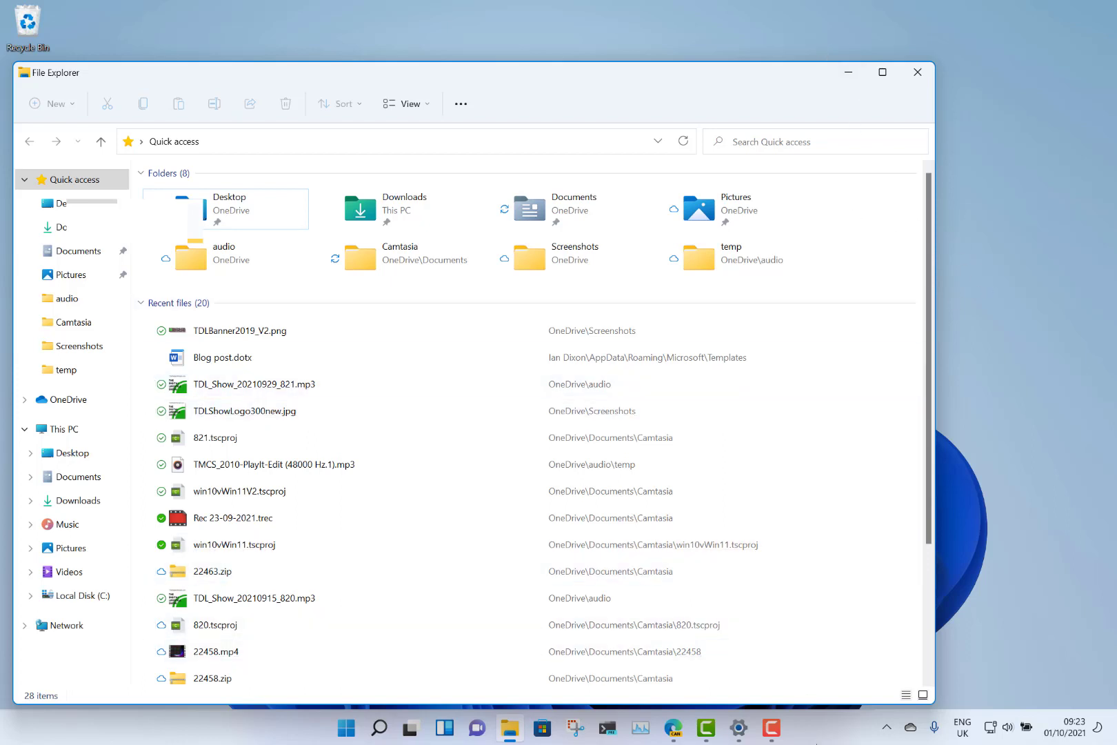
right_click(809, 739)
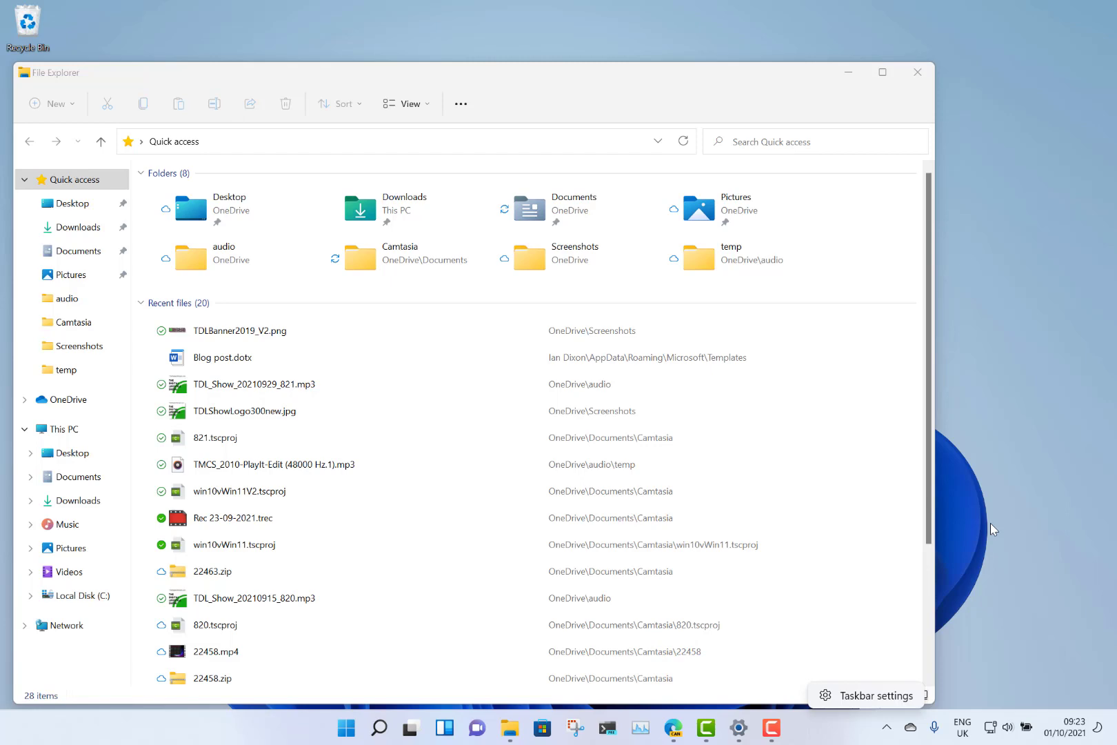
double_click(845, 64)
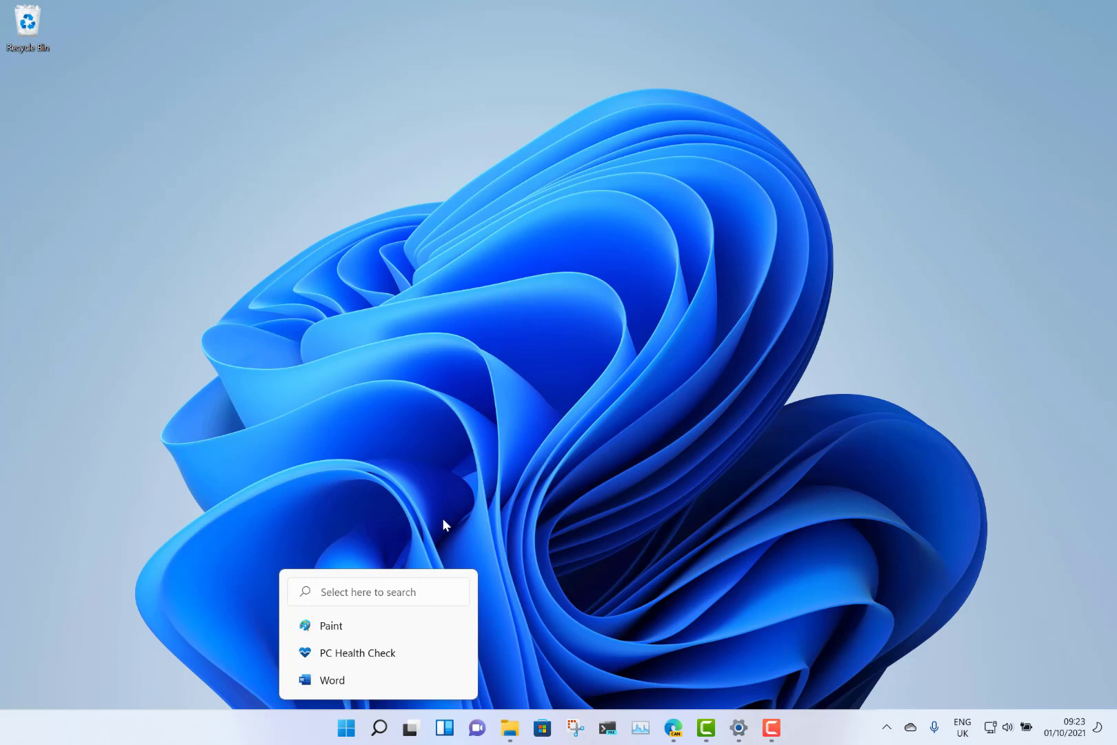
click(286, 589)
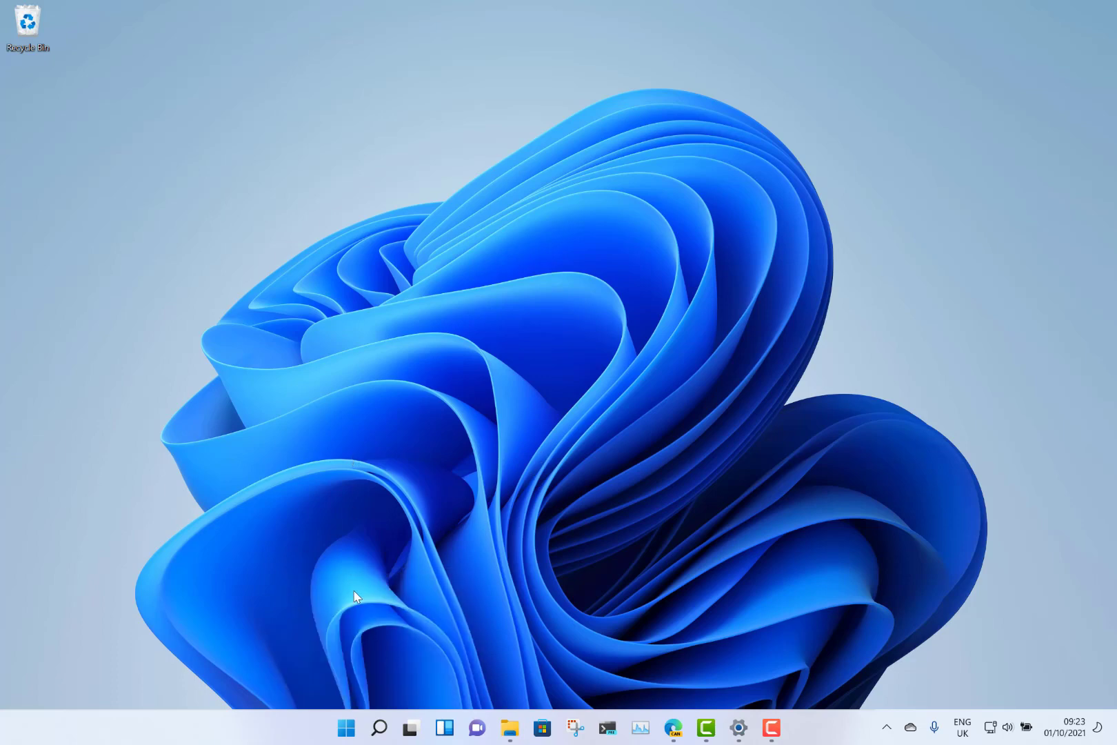
mouse_move(514, 733)
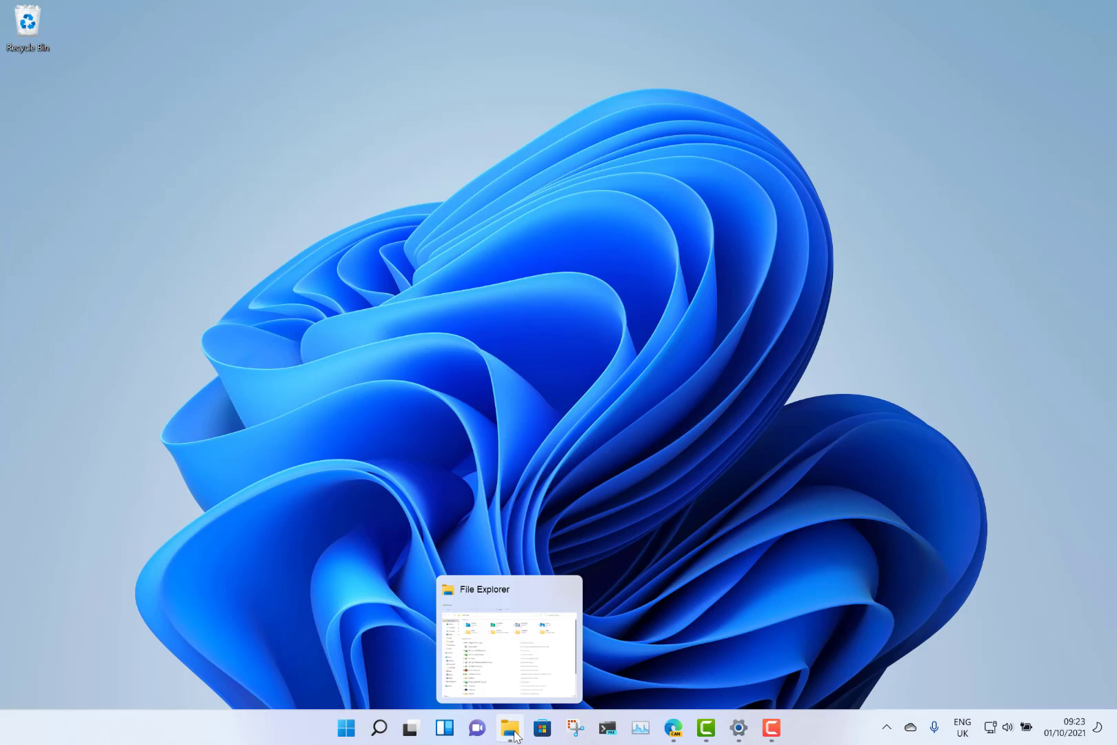
right_click(480, 284)
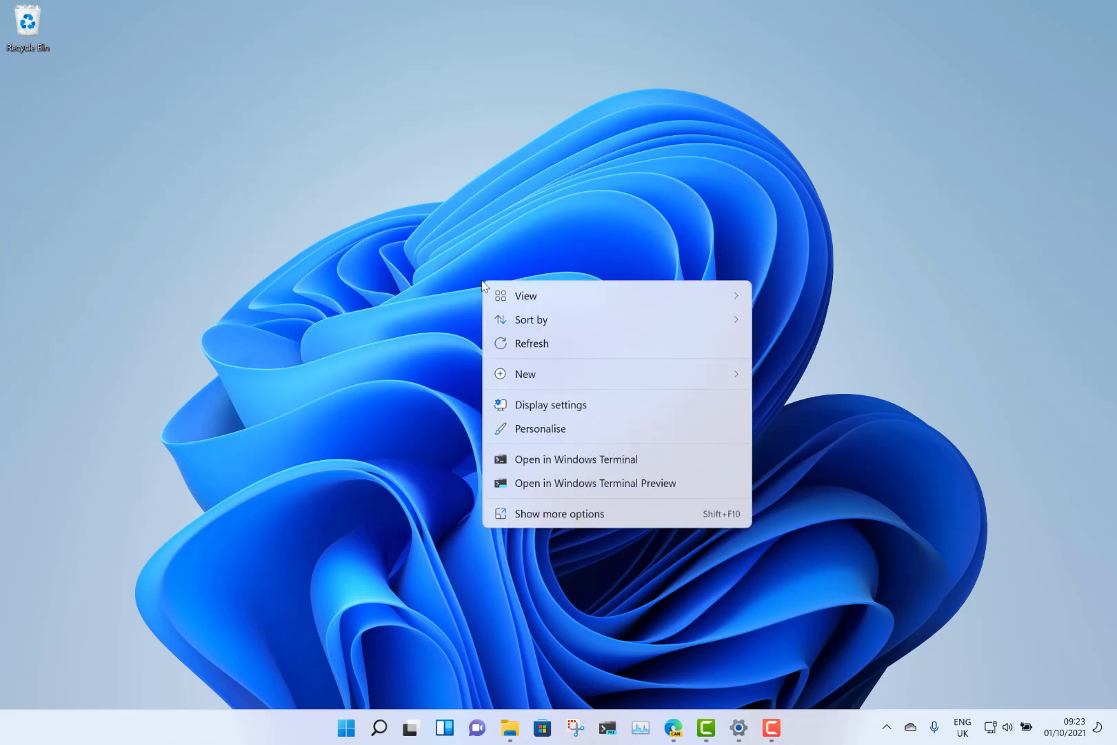
click(673, 291)
click(566, 513)
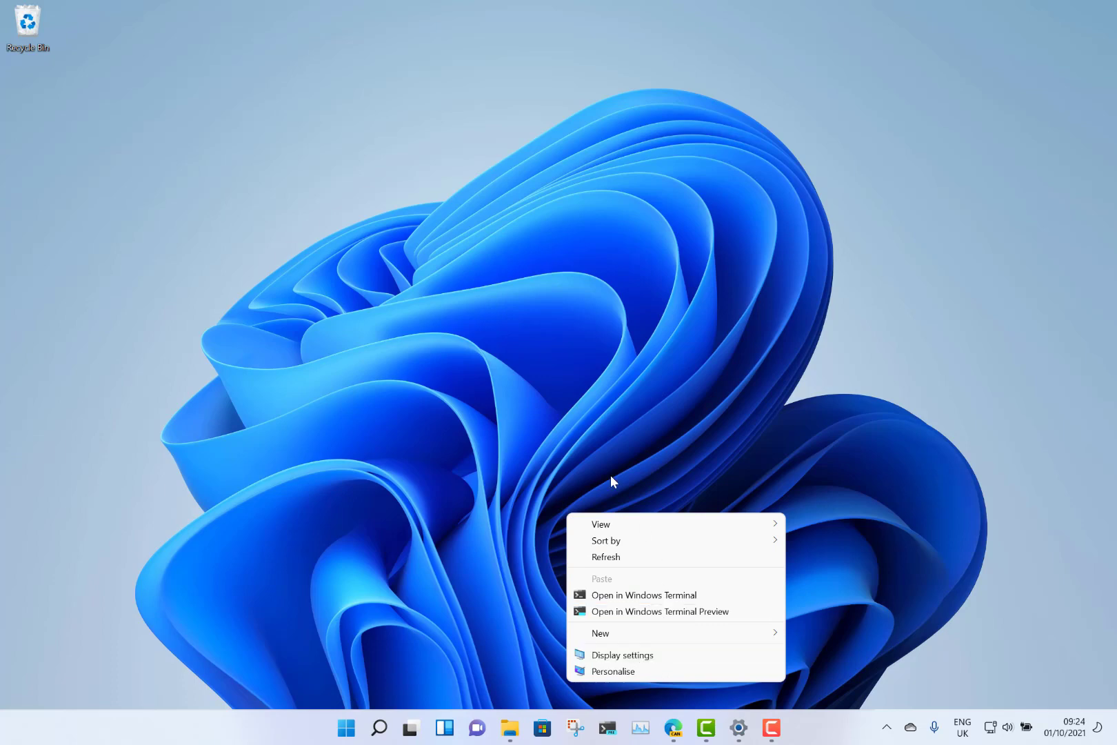
click(505, 373)
right_click(506, 378)
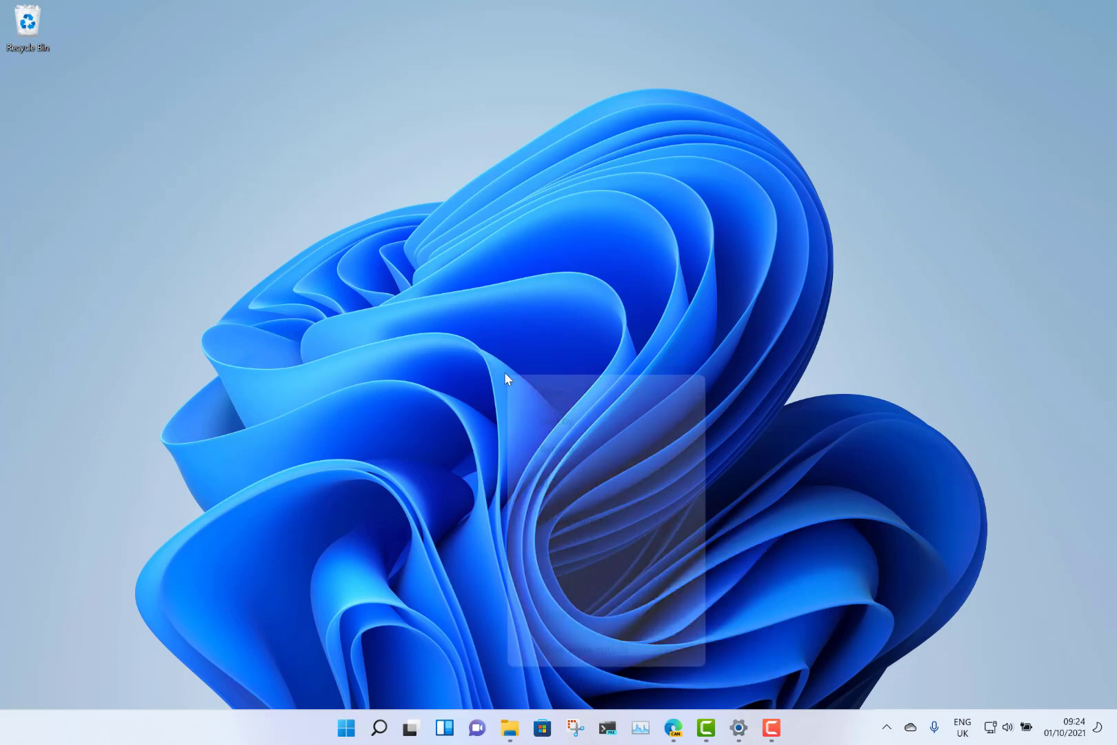
Dismiss the desktop menu and reveal File Explorer's Snap Layouts choices.
click(484, 390)
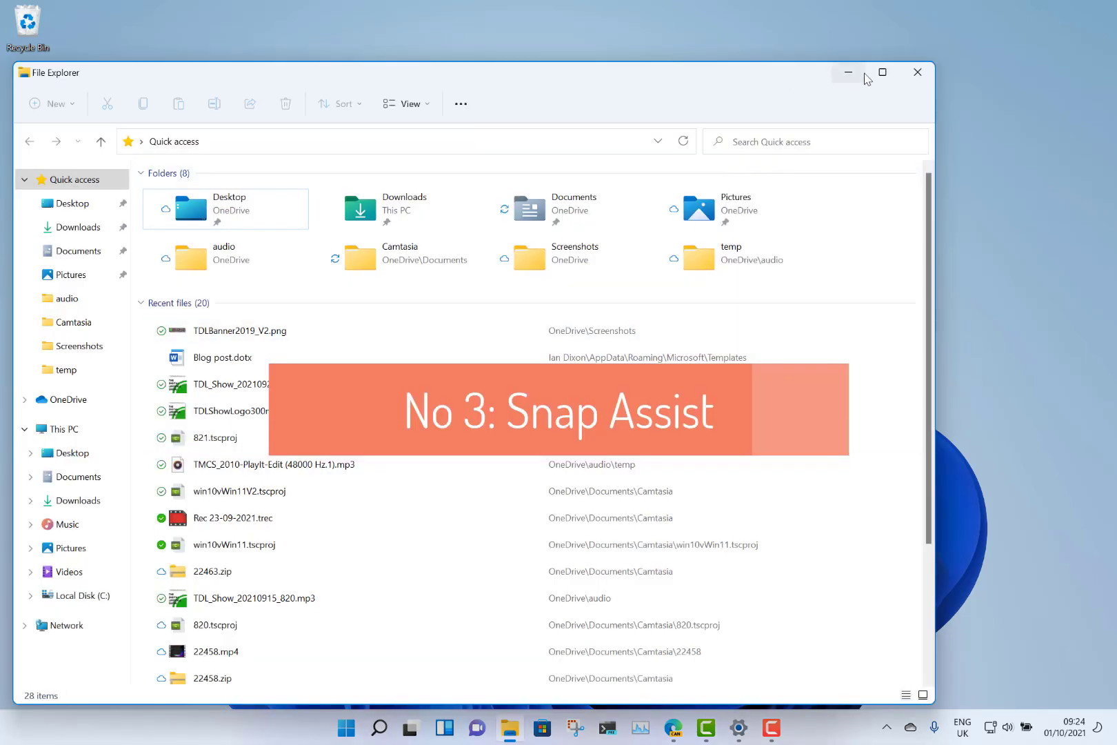
mouse_move(874, 80)
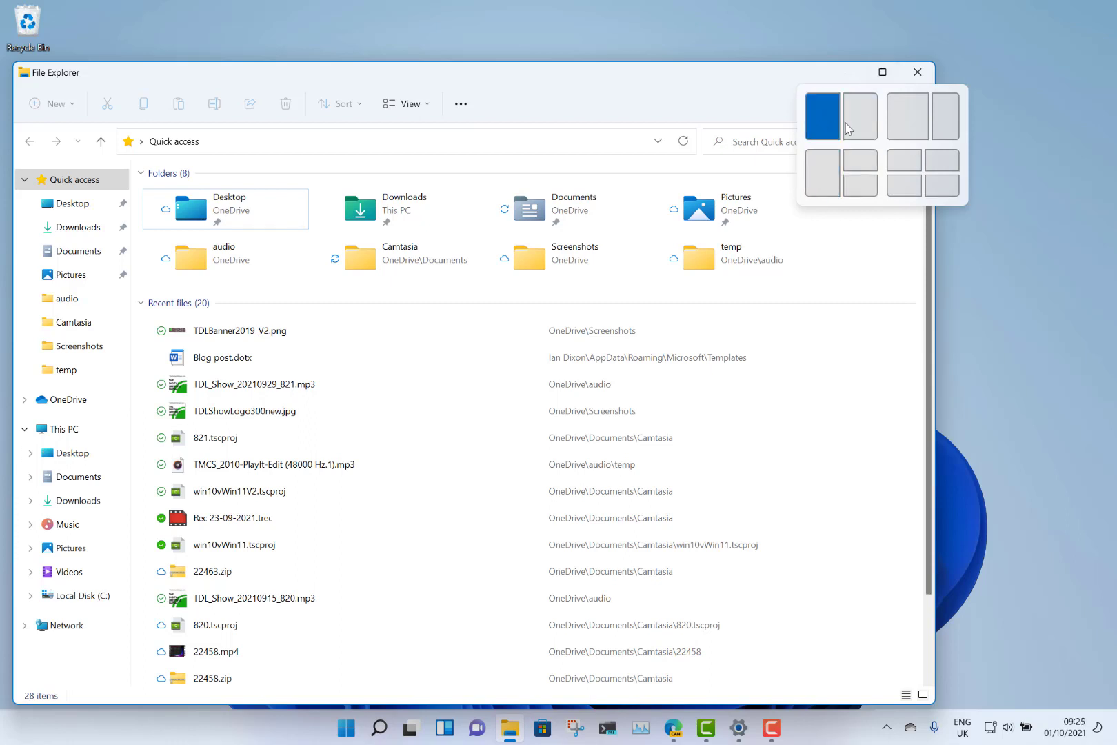
Snap File Explorer left and the TheDigitalLifestyle Edge page top-right, then maximise Explorer.
click(824, 181)
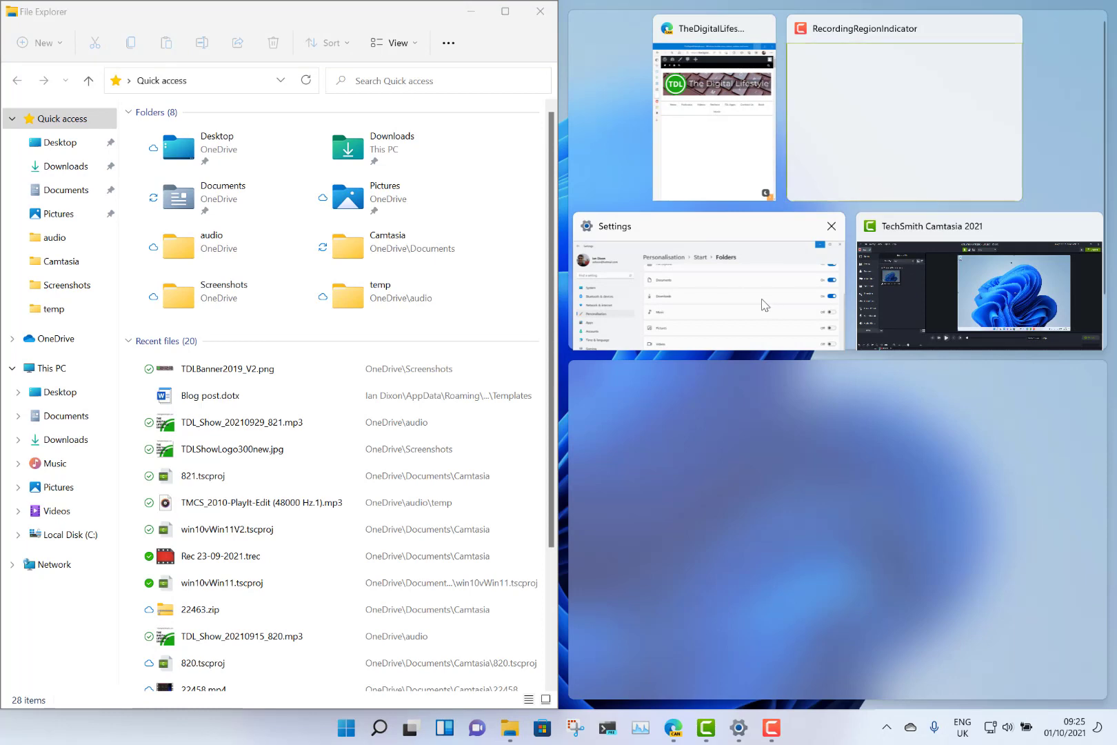
click(715, 182)
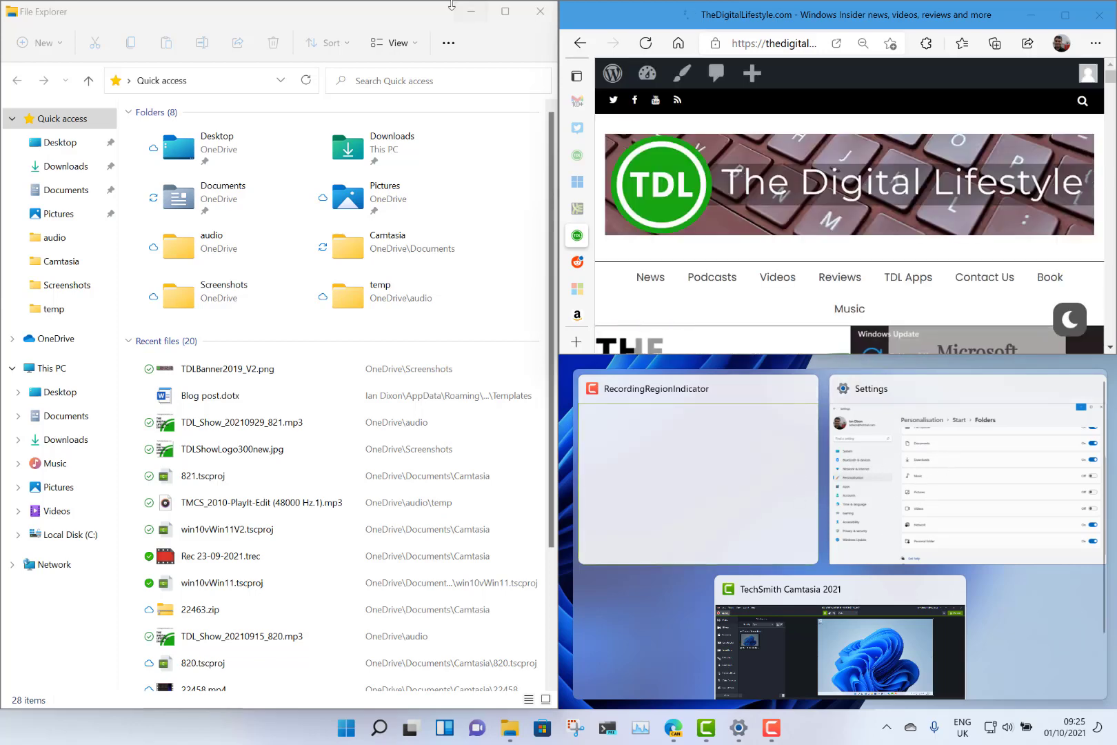
double_click(502, 15)
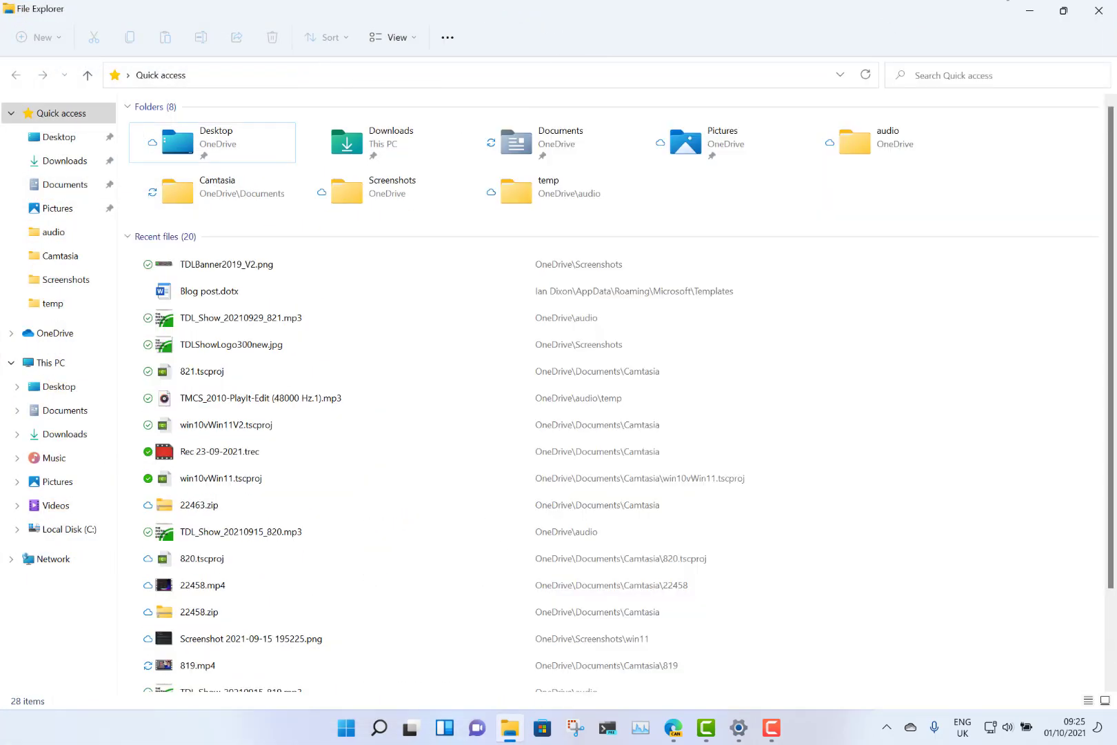
mouse_move(1063, 15)
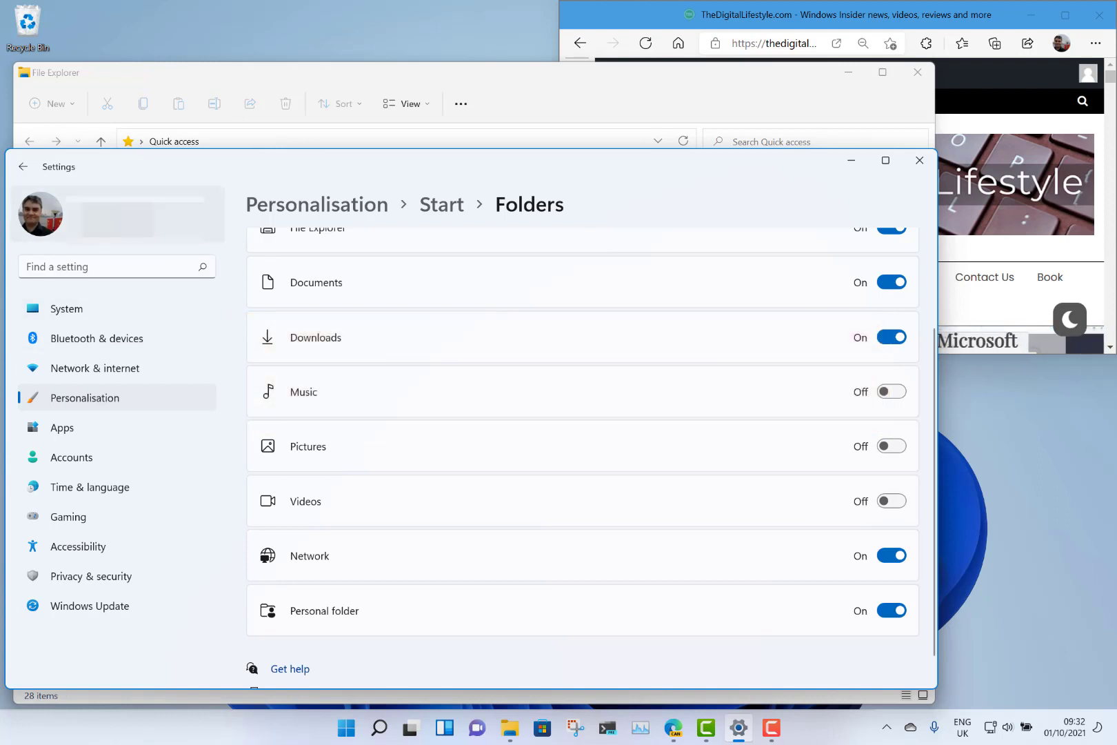
Go back from Start folders to Personalisation, then visit Network & internet and Windows Update.
click(25, 167)
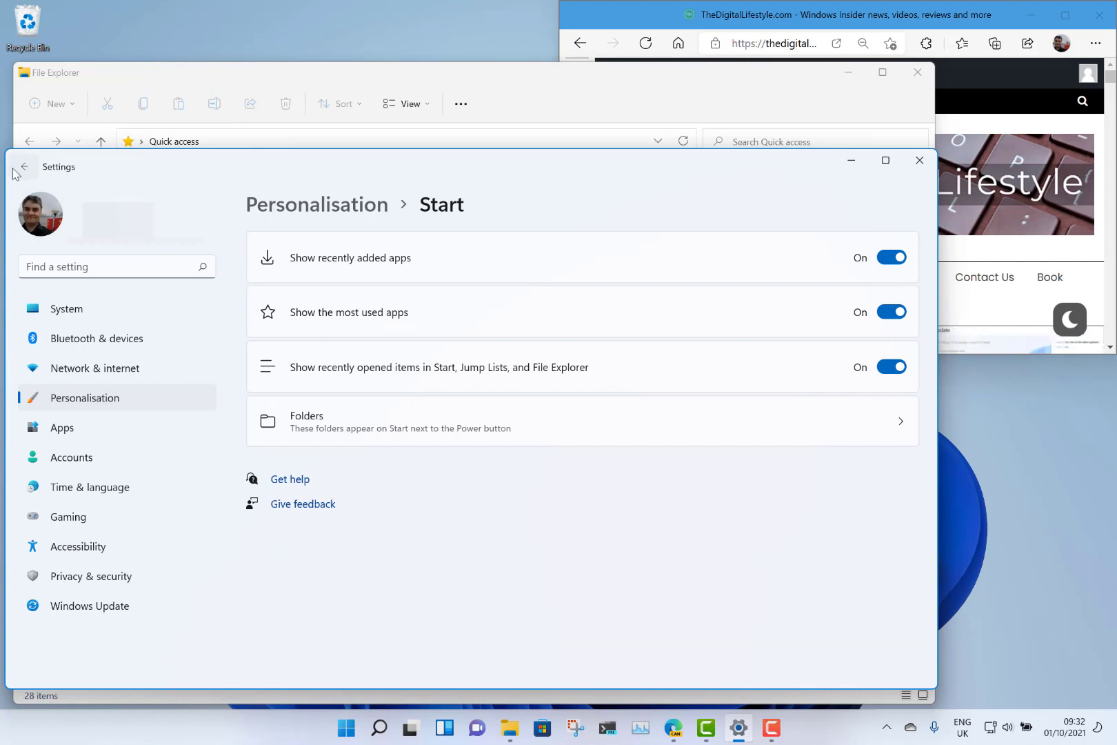
click(15, 169)
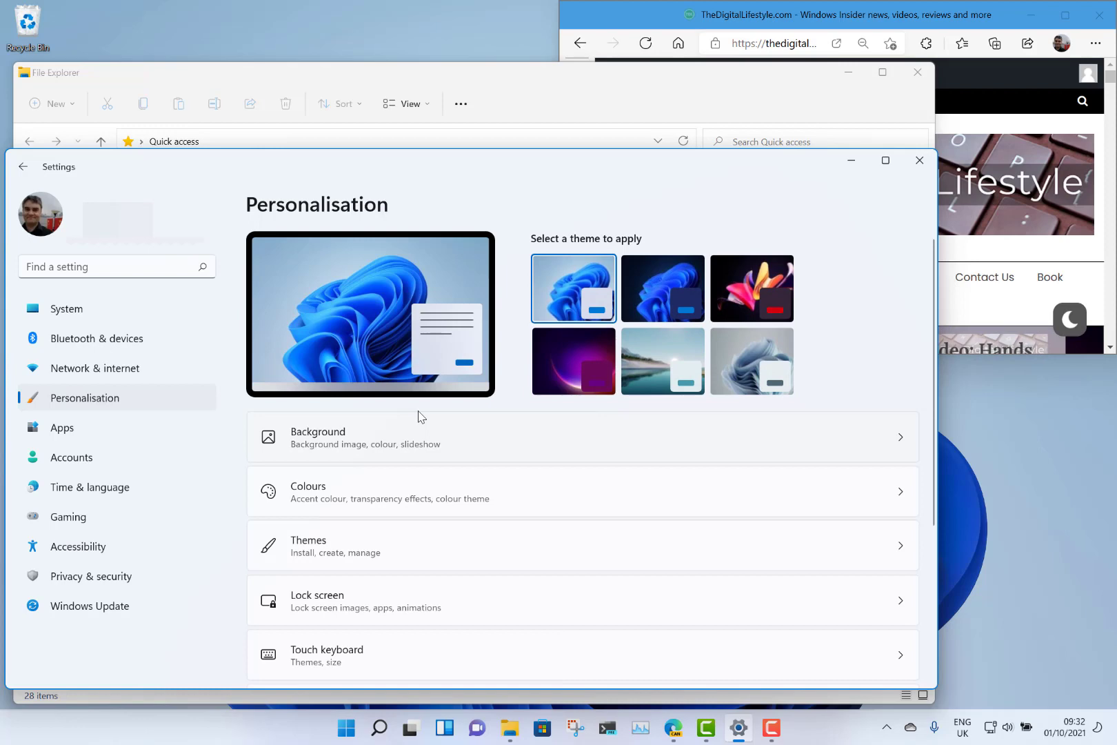
scroll(419, 416, down, 2)
scroll(419, 416, up, 2)
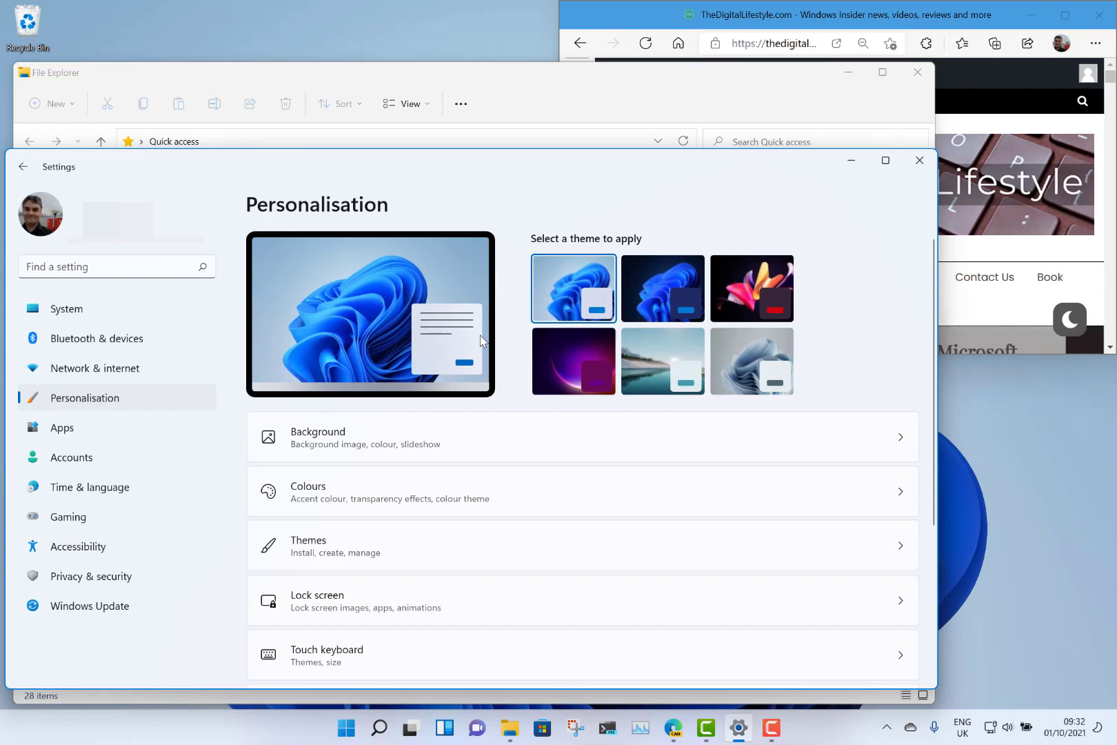
click(108, 377)
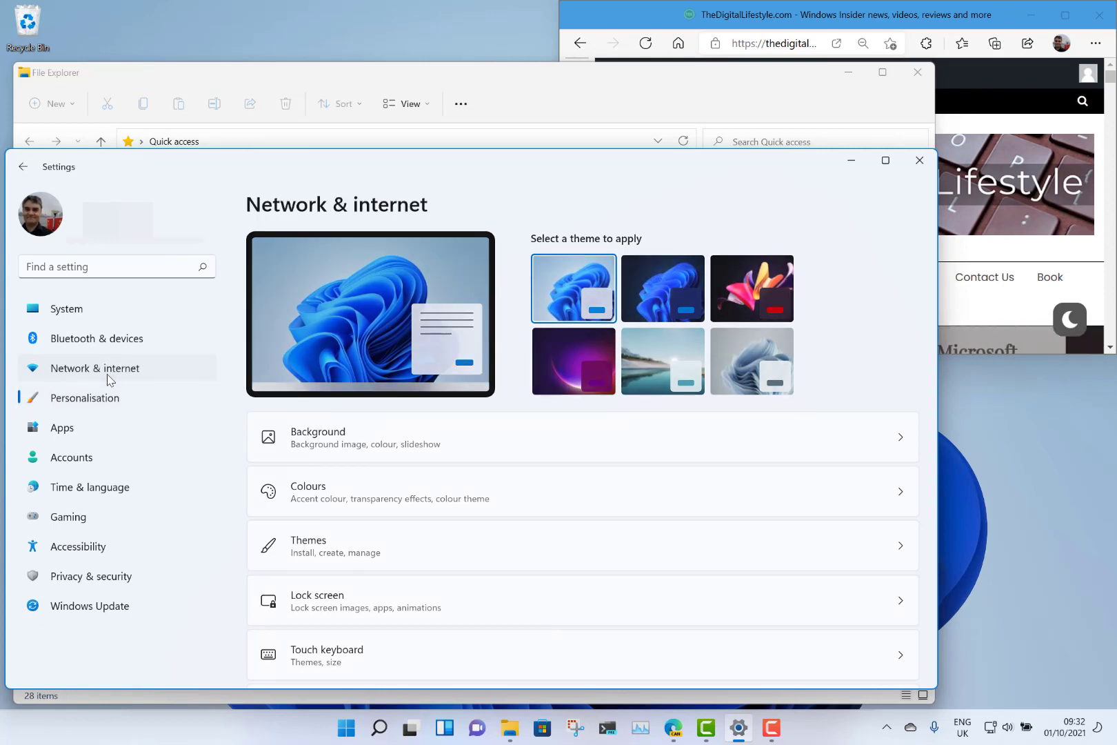
click(100, 608)
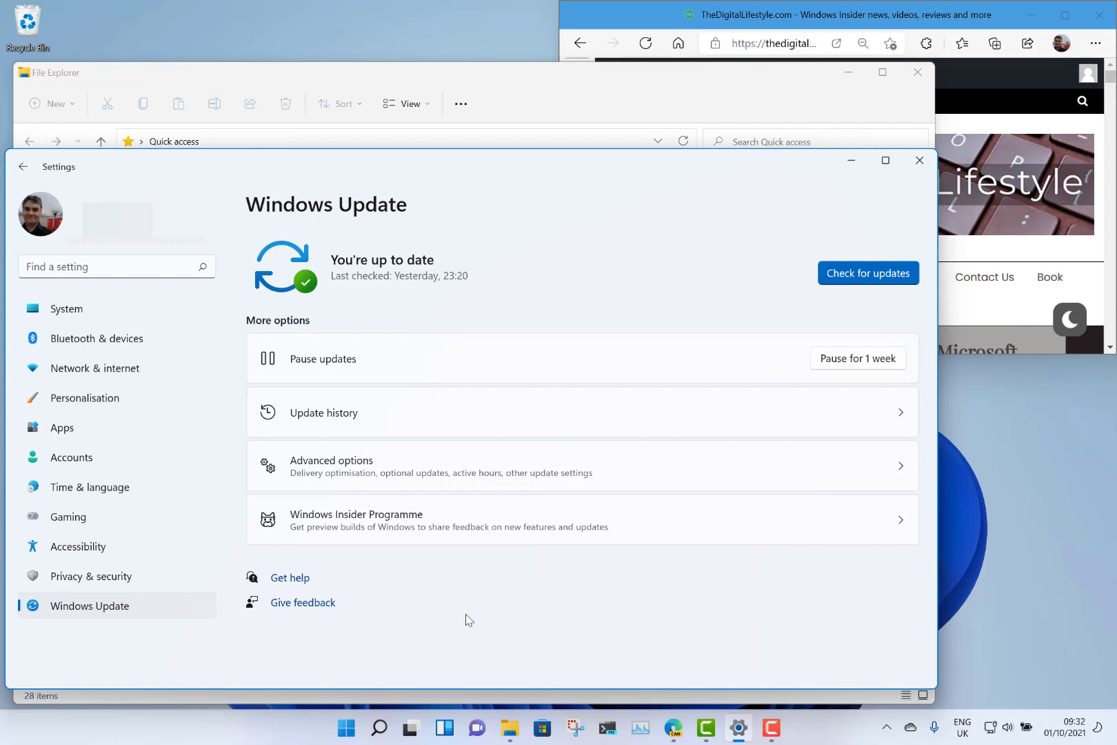
Minimise File Explorer, Edge and Settings to leave the bare desktop.
click(848, 72)
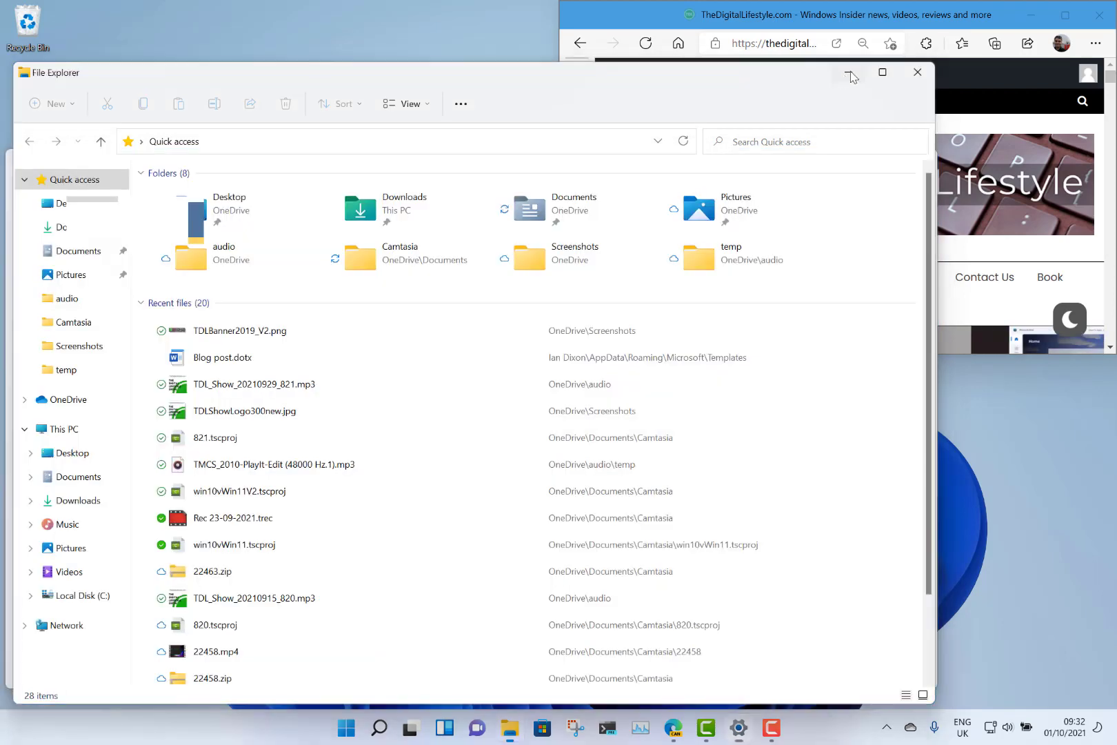
click(1031, 15)
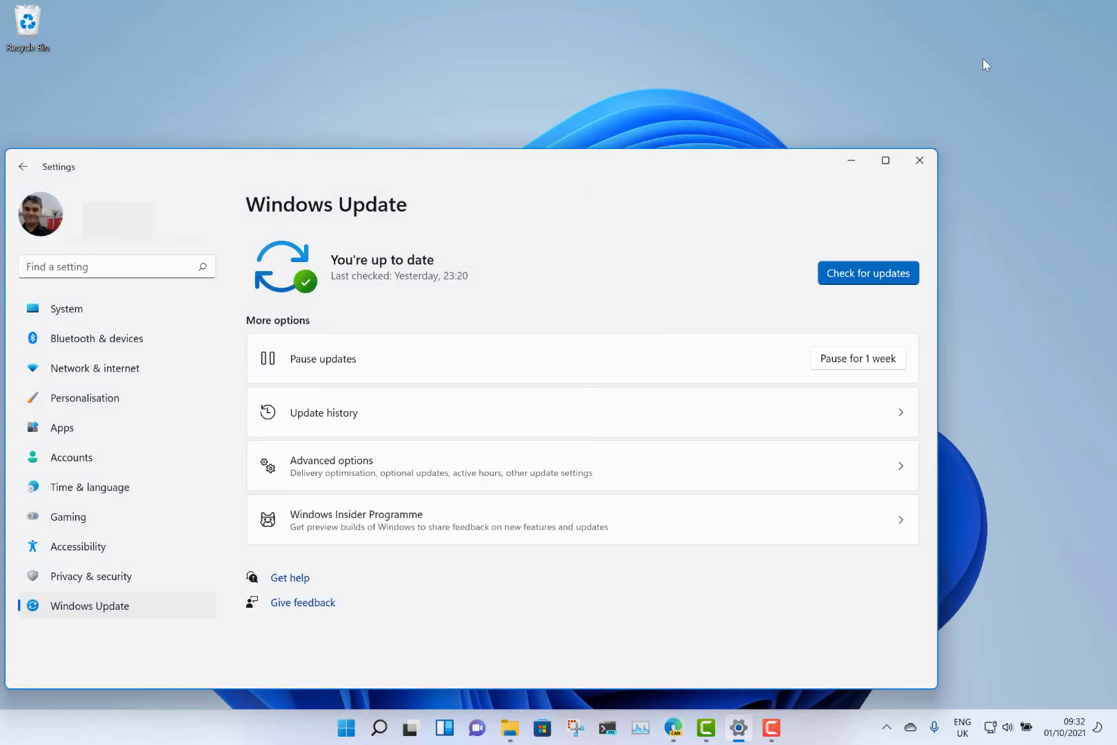
click(854, 155)
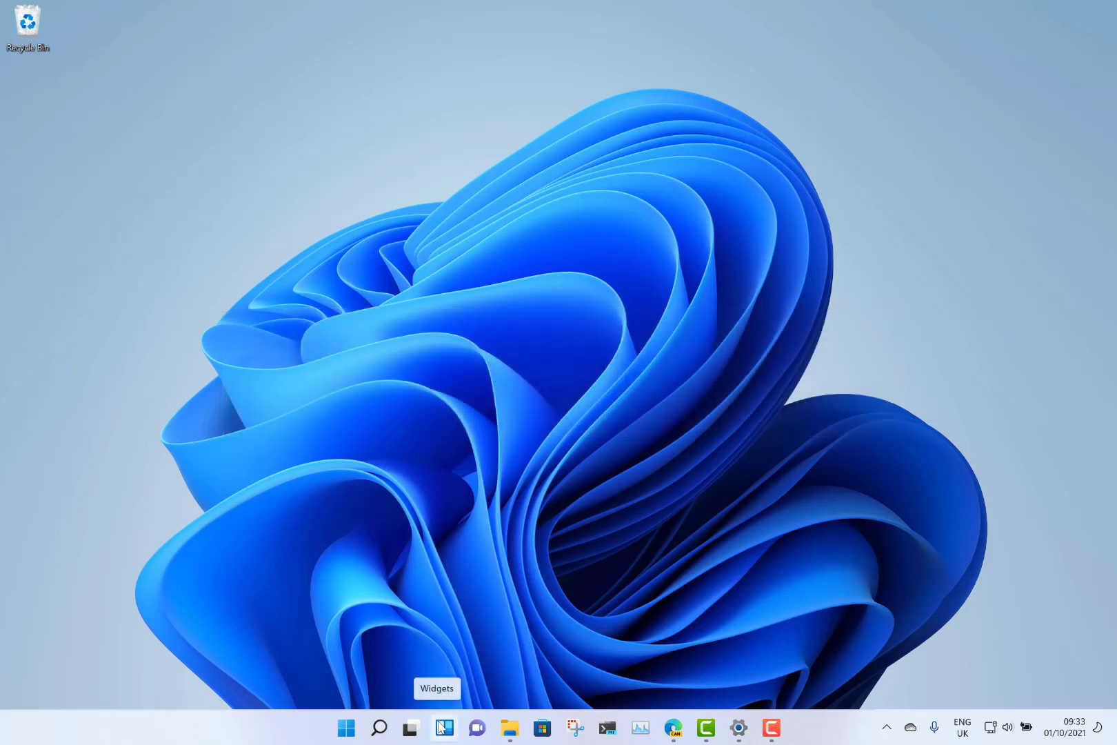
Open the Widgets board and scroll through its Weather, Watchlist, Photos widgets and news feed.
click(441, 727)
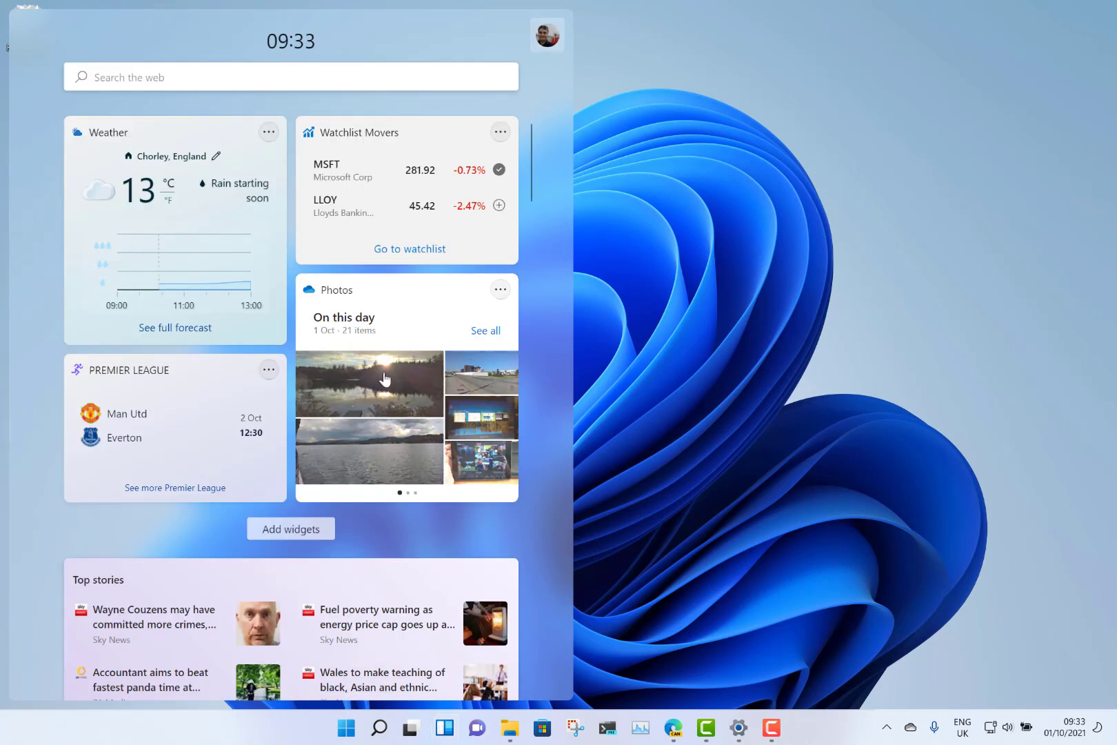
scroll(352, 321, down, 5)
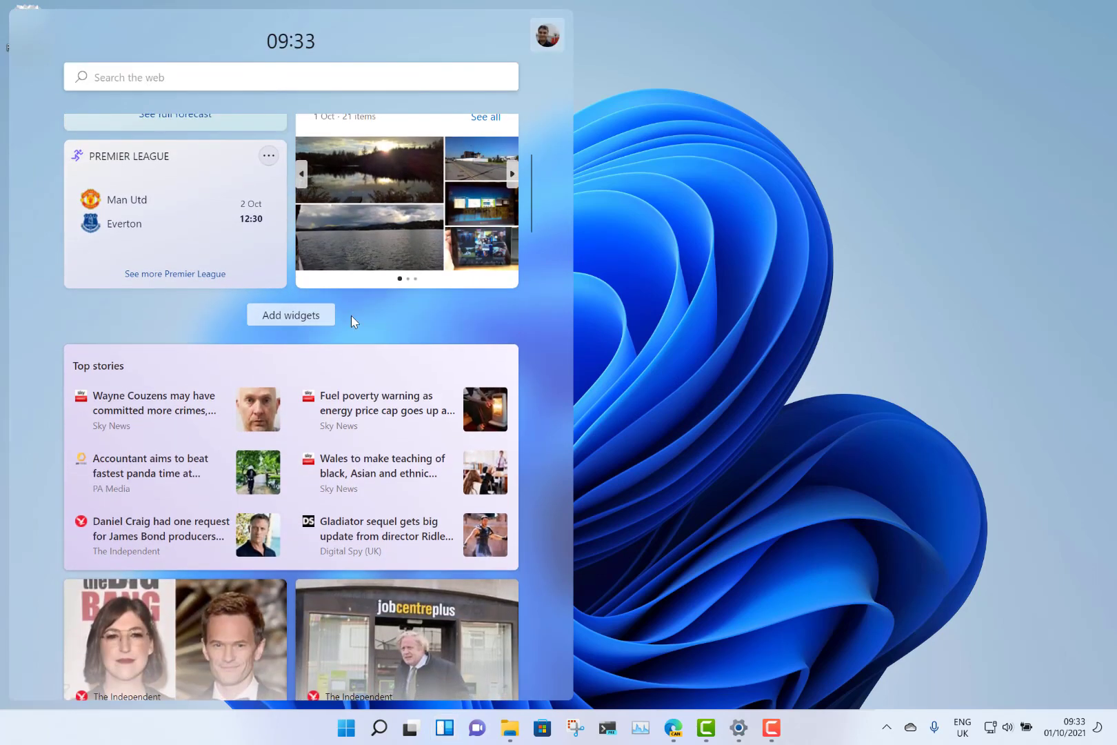
scroll(352, 319, down, 6)
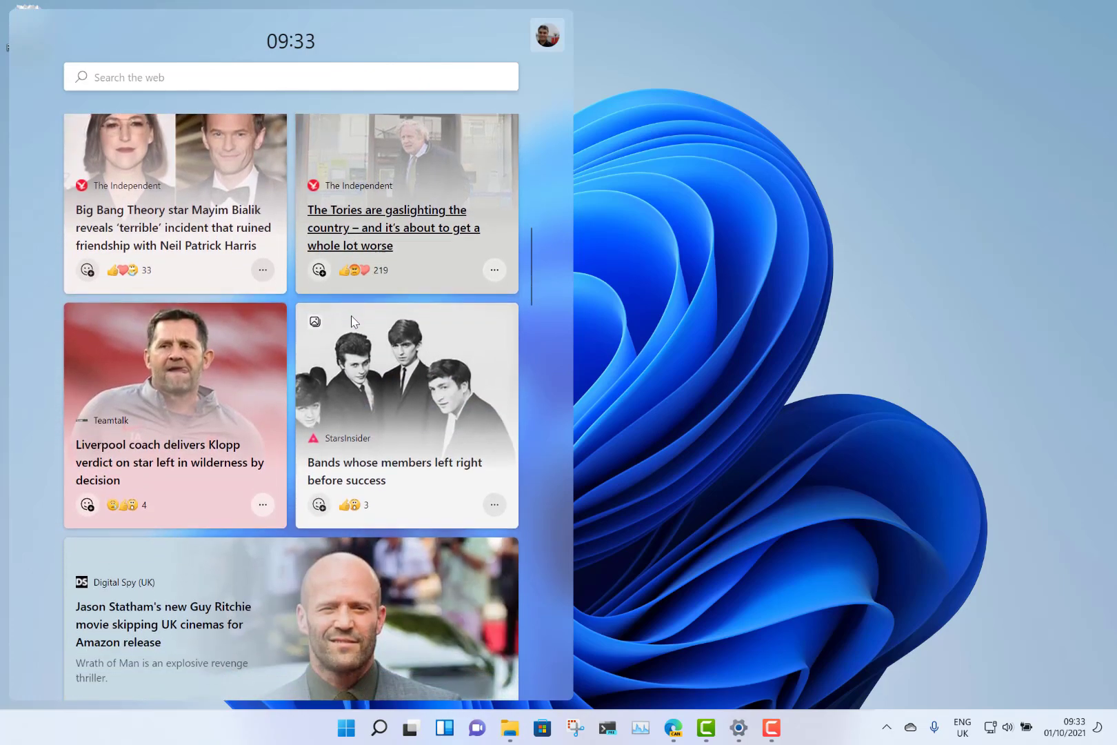
scroll(351, 316, down, 3)
scroll(351, 315, up, 6)
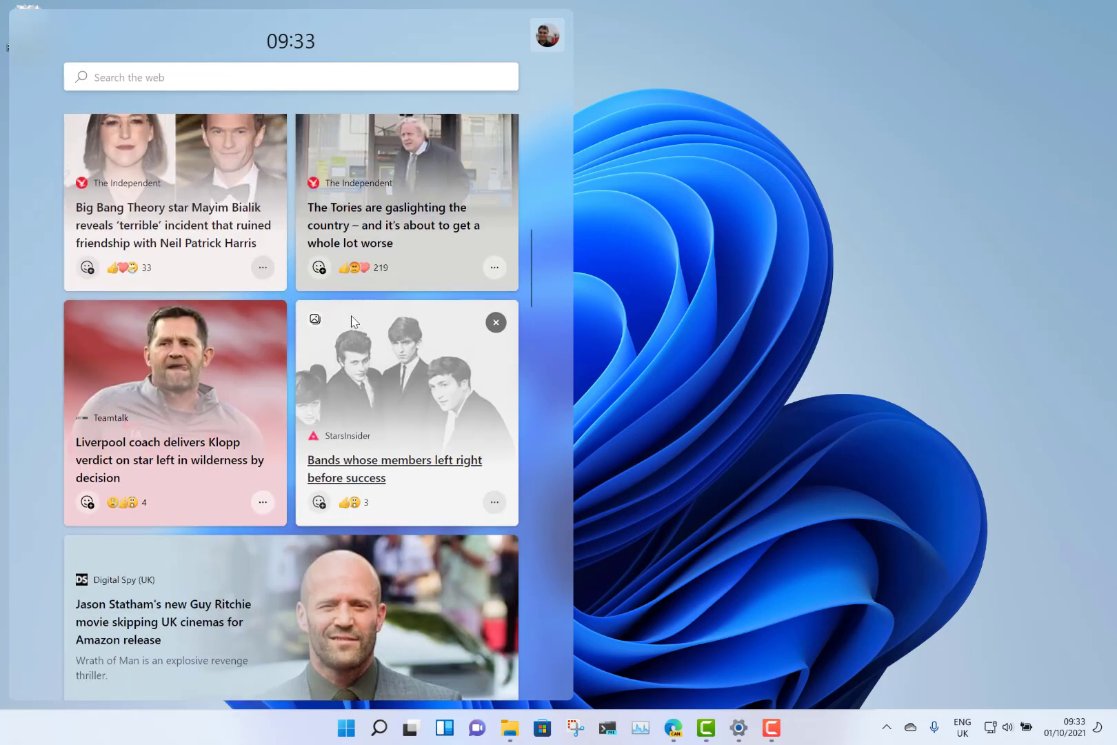
scroll(351, 315, up, 3)
scroll(351, 315, down, 8)
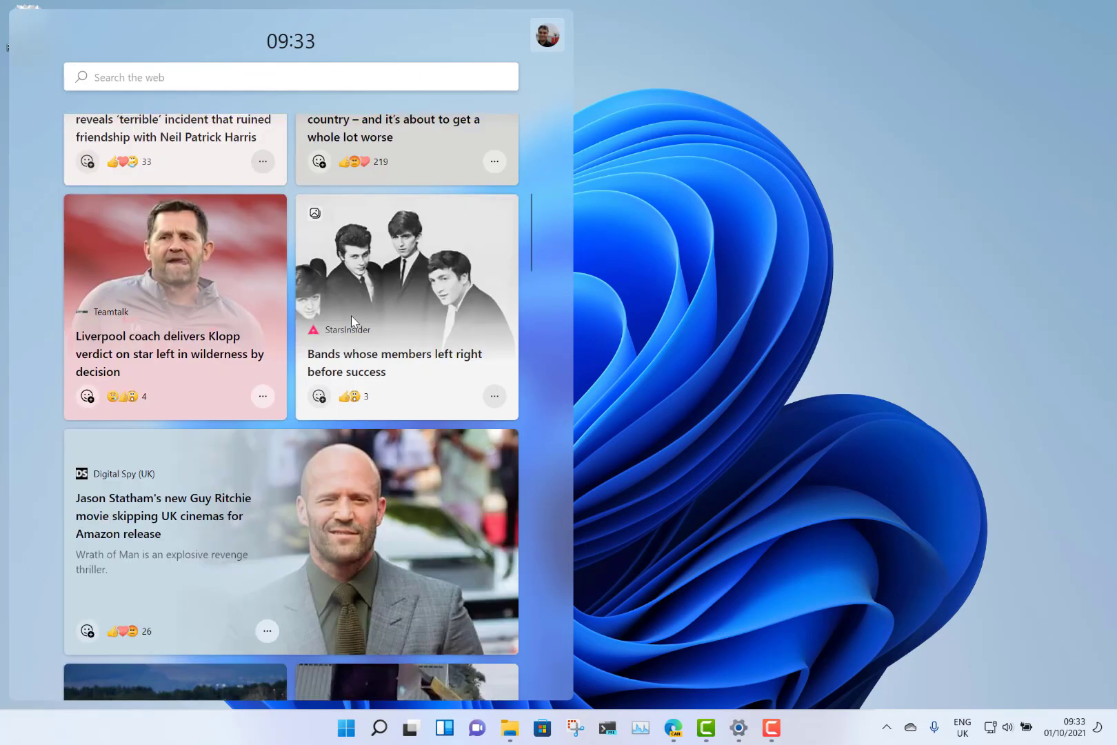
scroll(351, 315, down, 4)
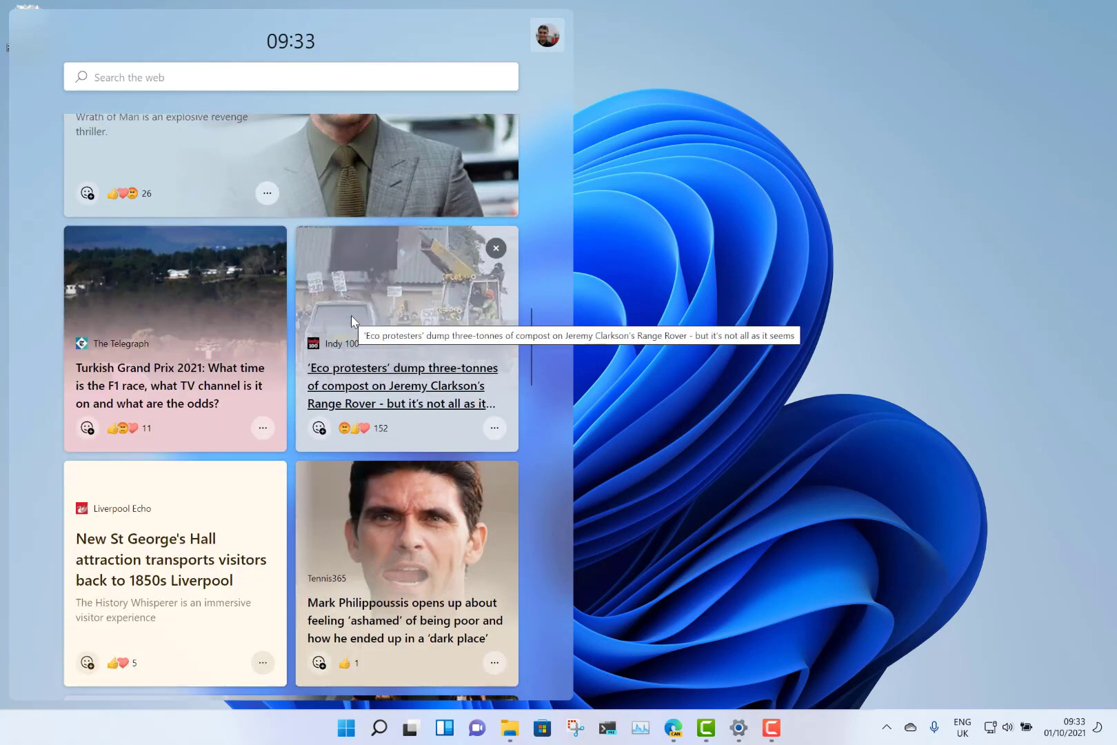
scroll(351, 316, up, 15)
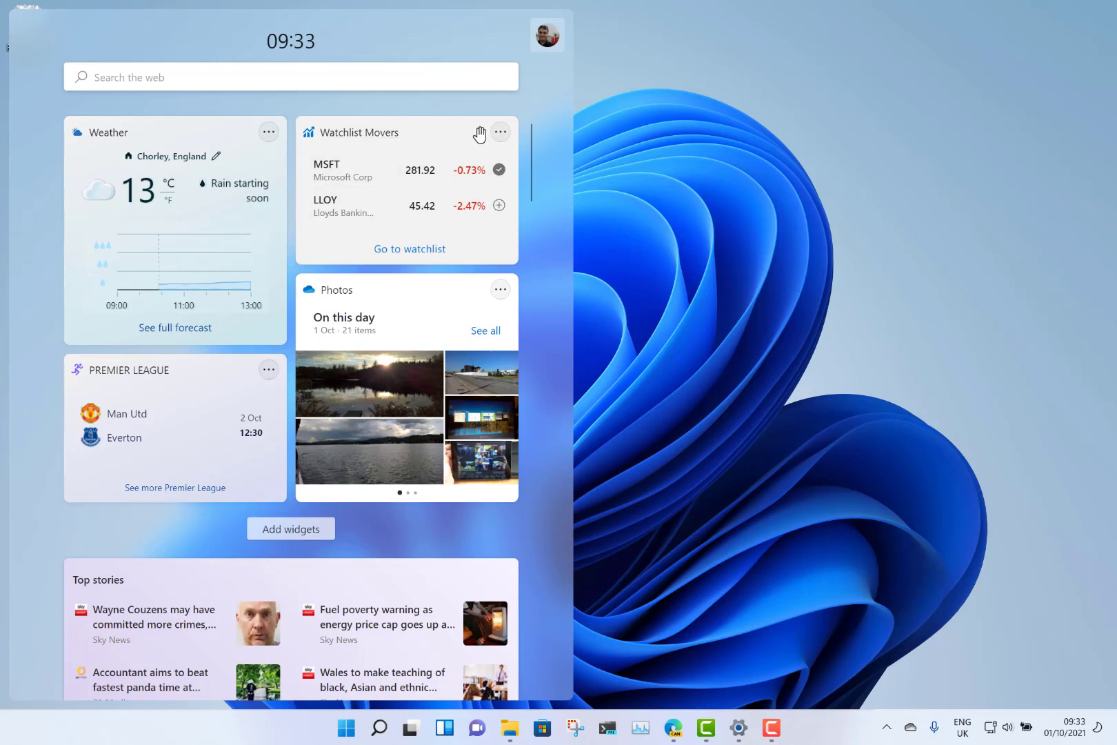
Add the To Do and Traffic widgets to the Widgets board, then close the board to return to the desktop.
click(304, 529)
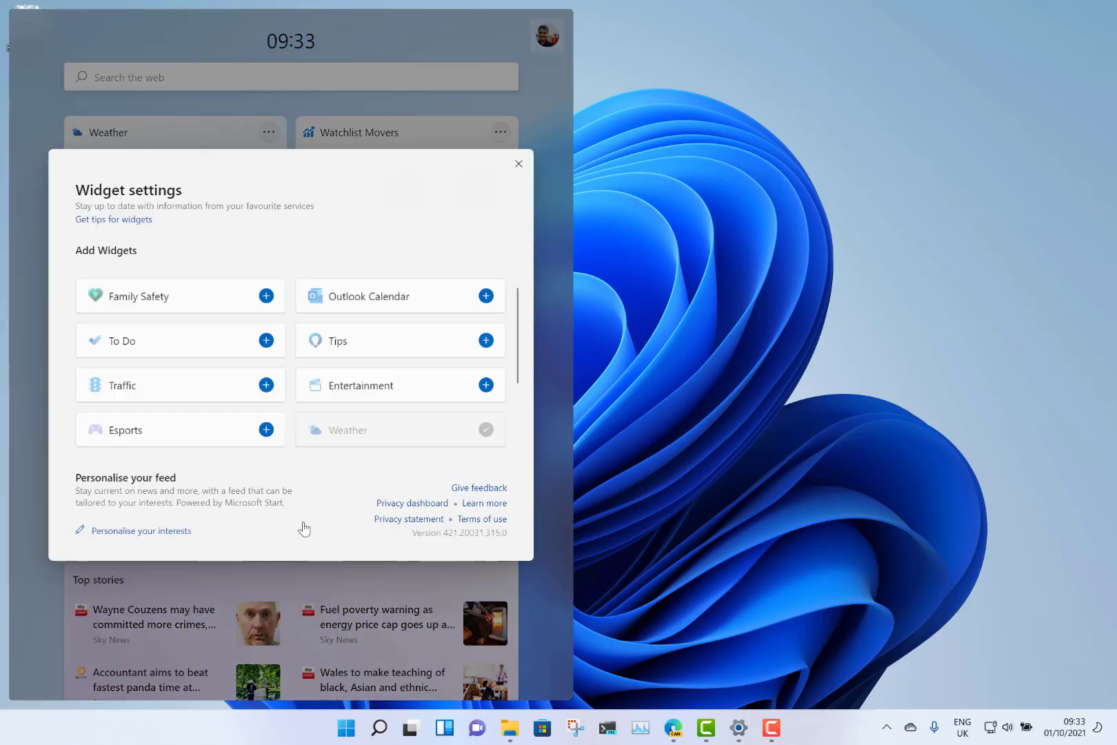
click(265, 340)
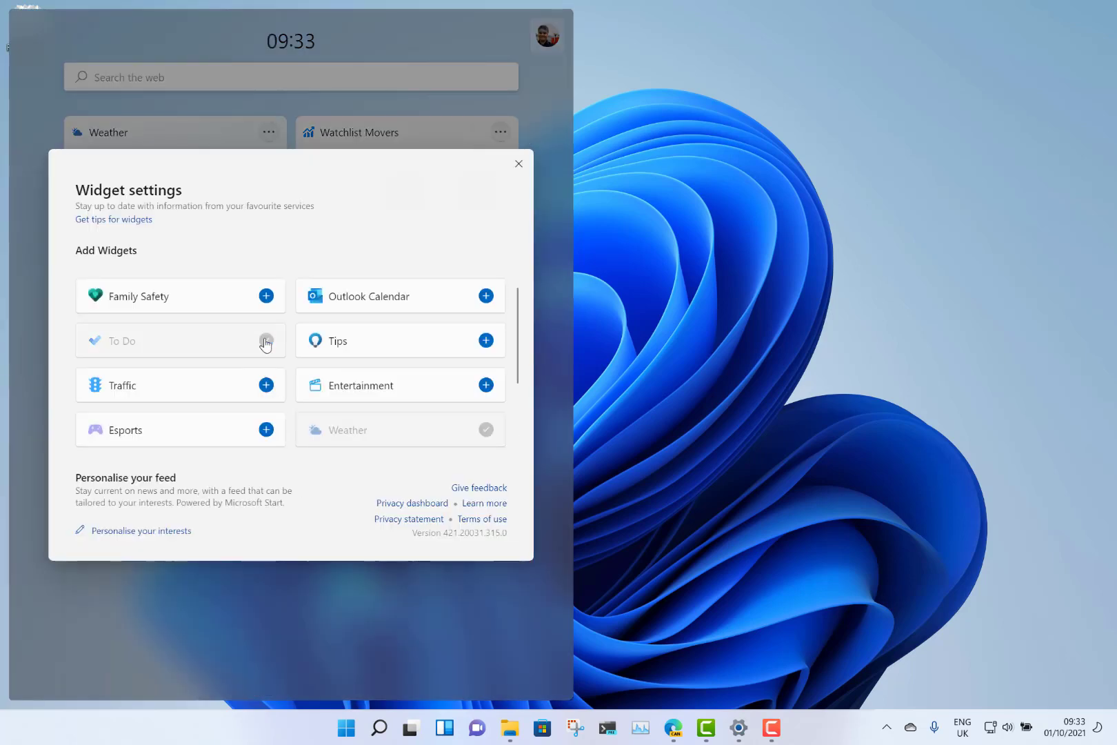
click(266, 386)
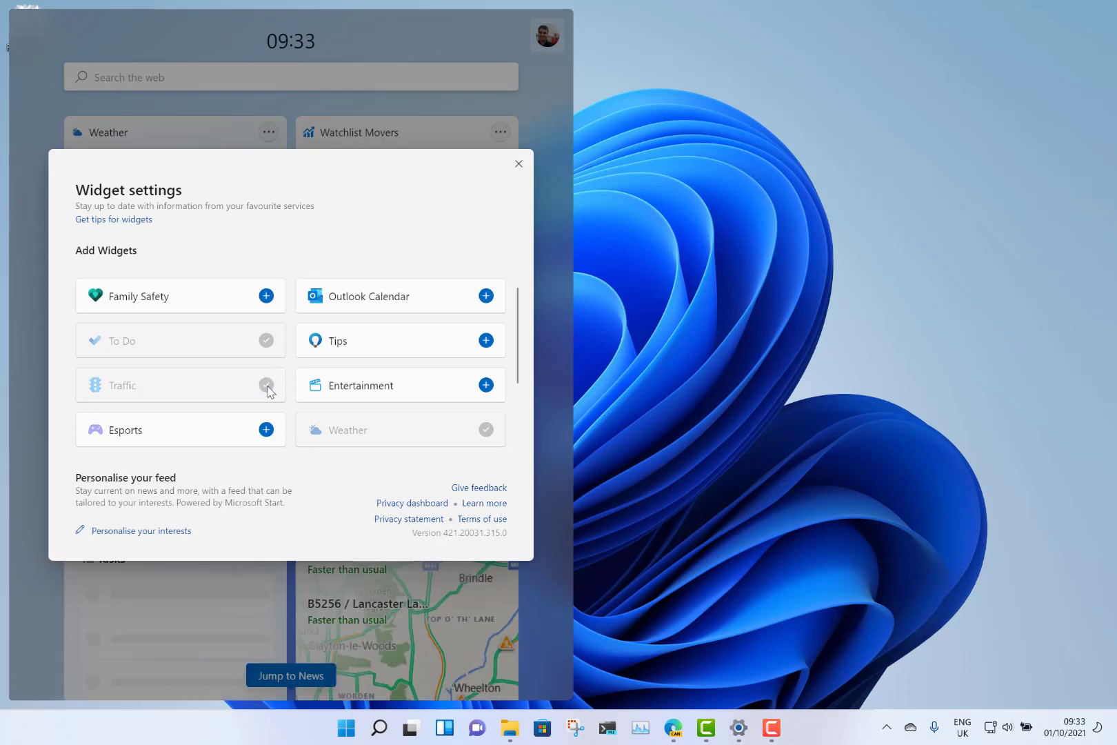
click(518, 164)
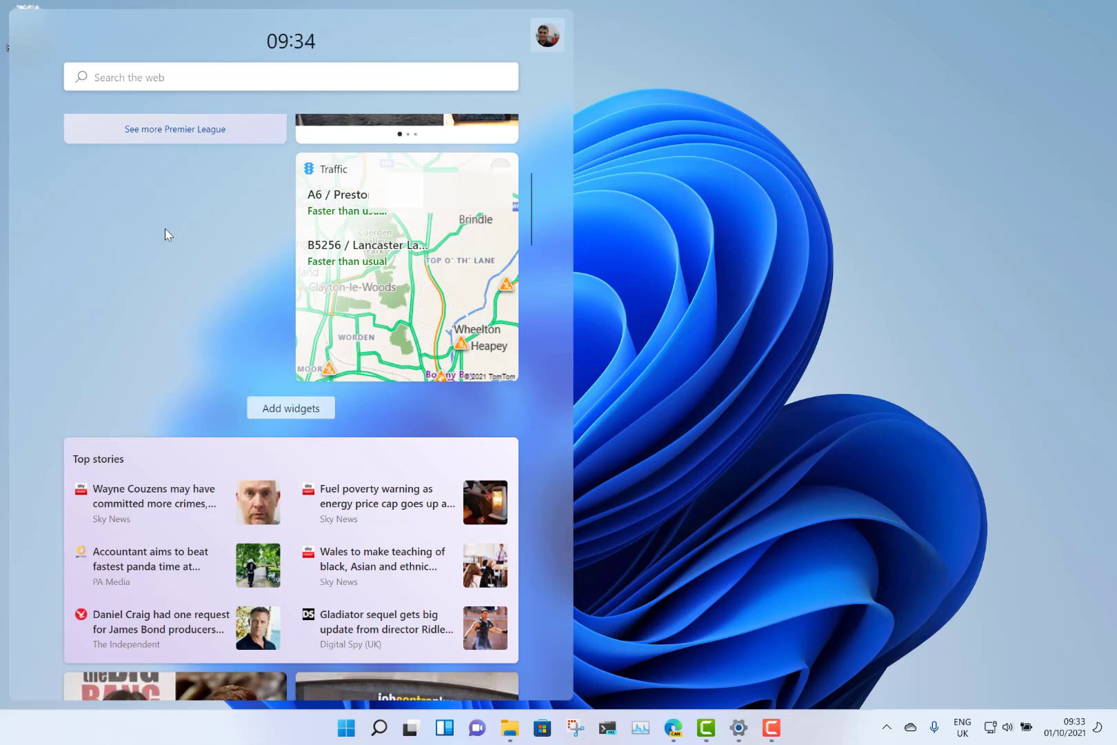
click(634, 255)
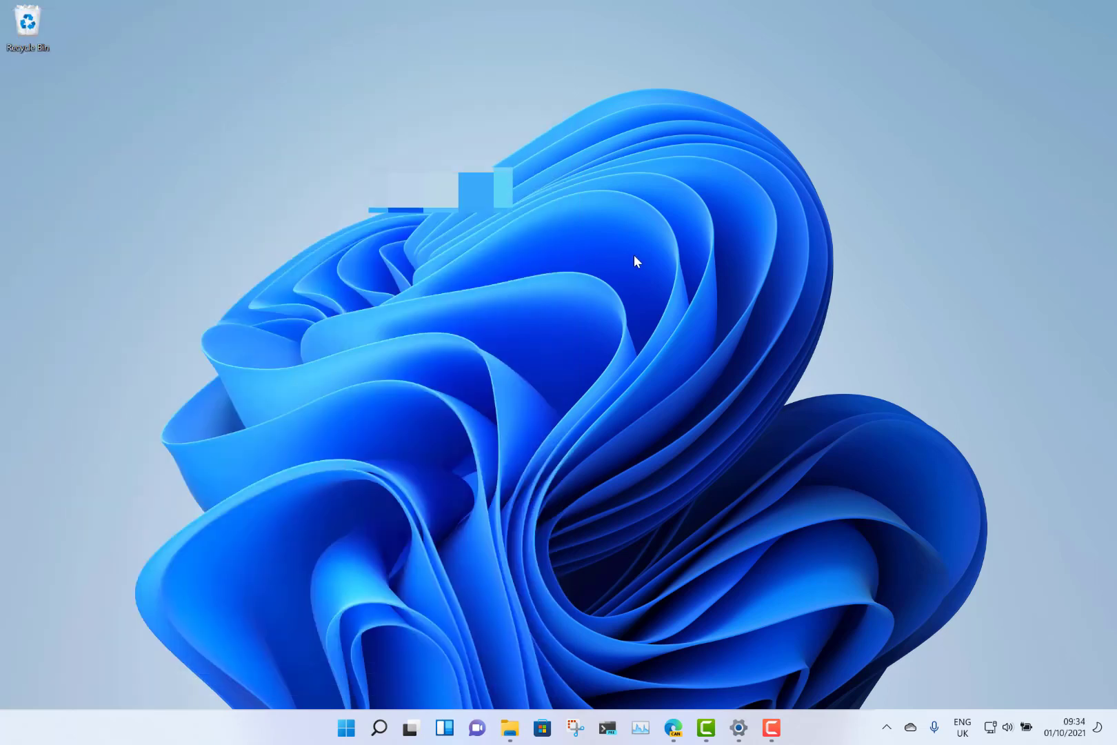